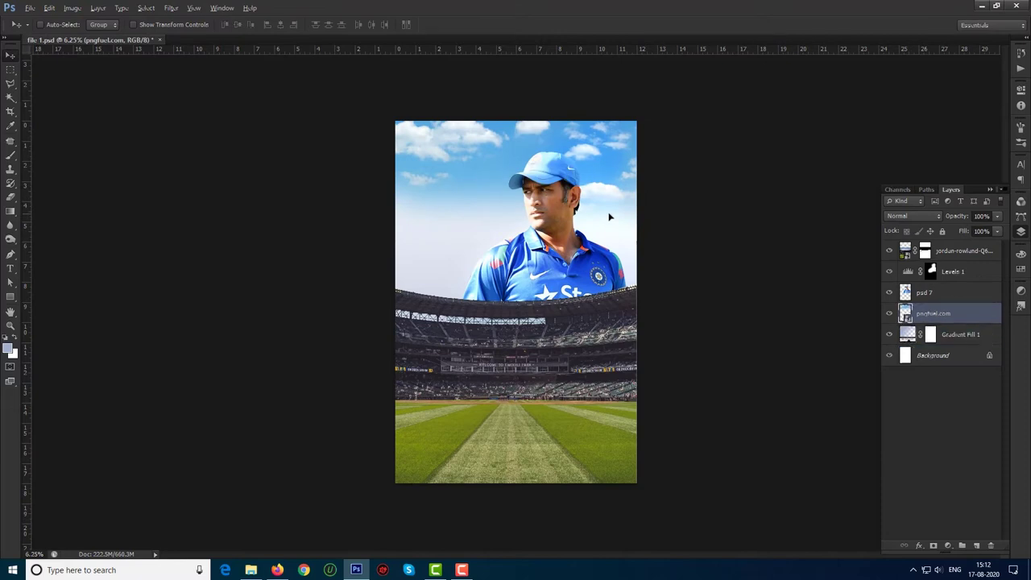
Step: Group the psd 7 Dhoni portrait with its Levels 1 adjustment into Group 1
scroll(538, 176, up, 4)
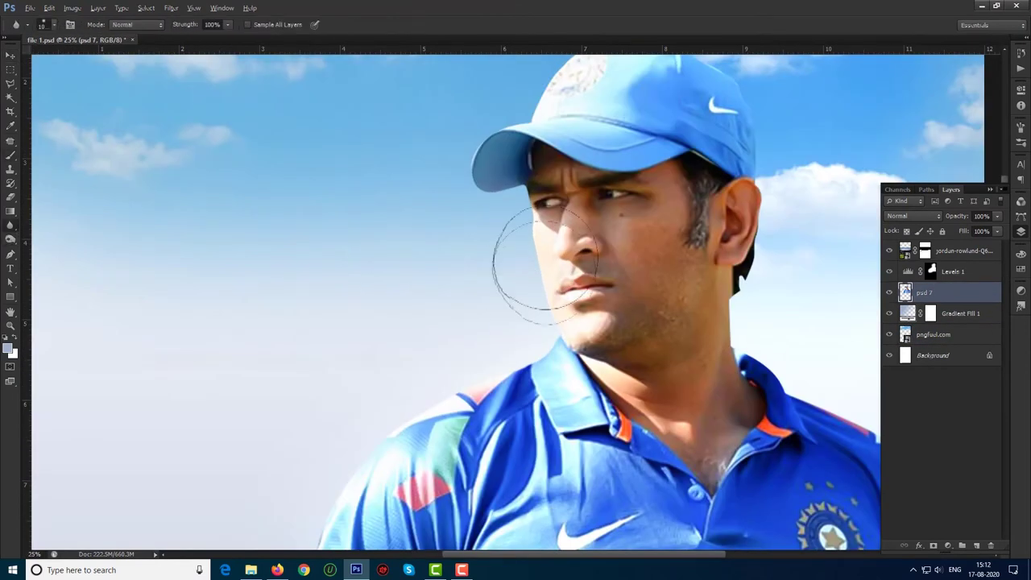
scroll(578, 98, down, 1)
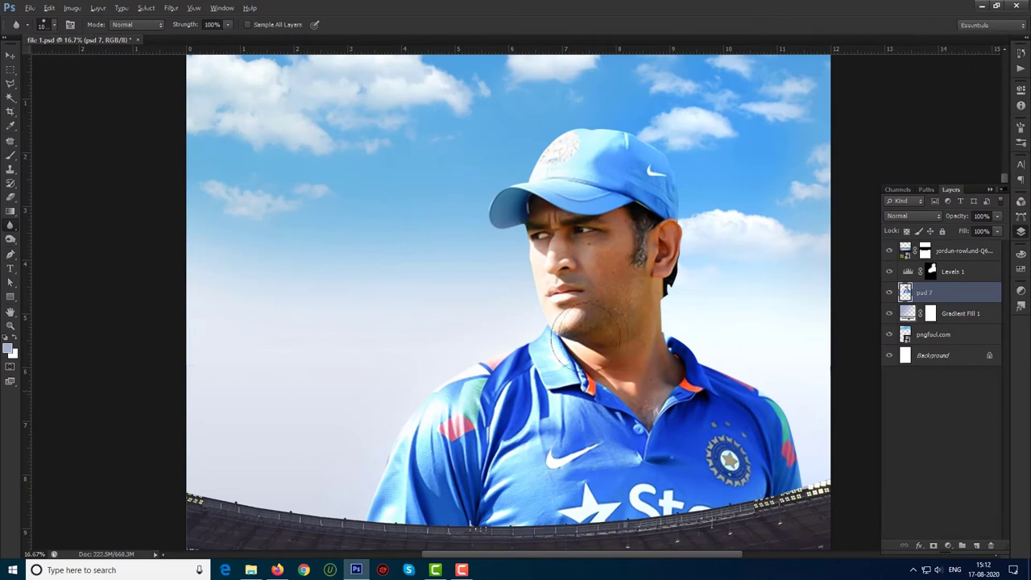
key(ctrl+minus)
key(alt+bracketright)
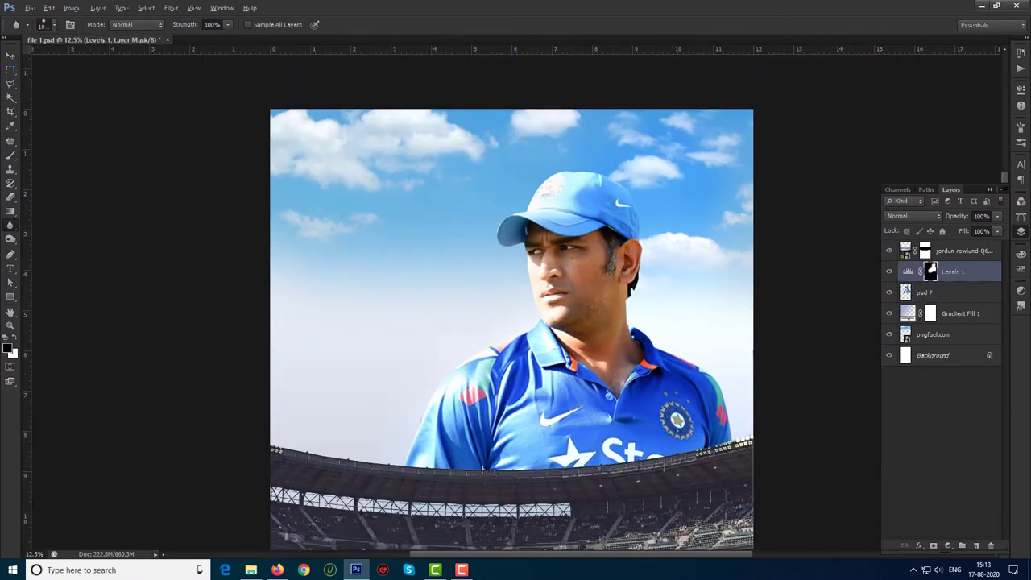
key(ctrl+minus)
key(v)
key(ctrl+g)
Step: Shift the portrait left and down, then mask away the stadium arc beside his shoulder
mouse_move(440, 277)
mouse_down()
mouse_move(369, 290)
mouse_move(419, 242)
mouse_up()
click(934, 546)
key(b)
key(d)
right_click(11, 225)
click(61, 225)
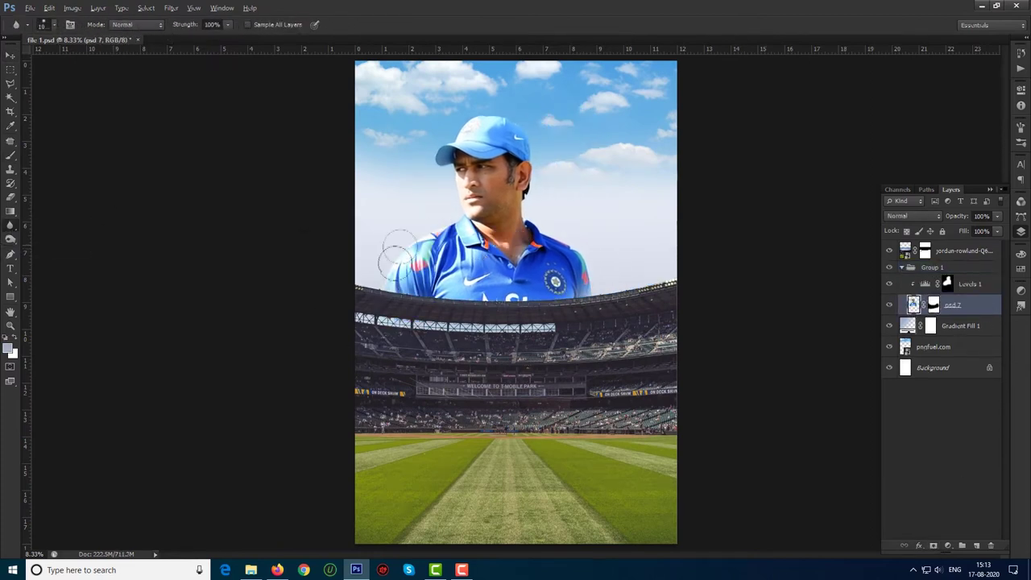
click(903, 272)
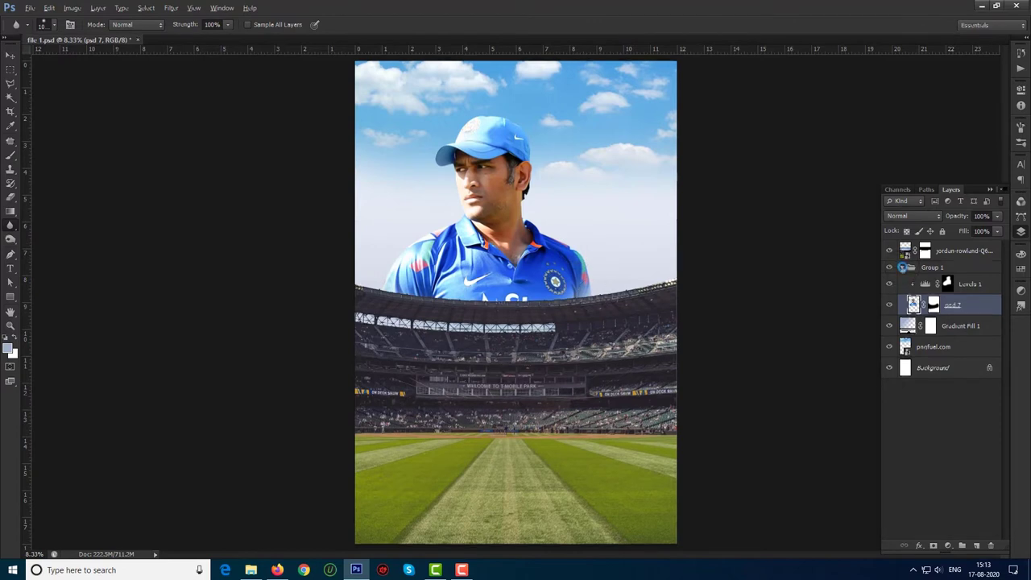
Step: Apply a Field Blur to the portrait with pins at the left shoulder and right collar
key(b)
click(171, 8)
click(326, 116)
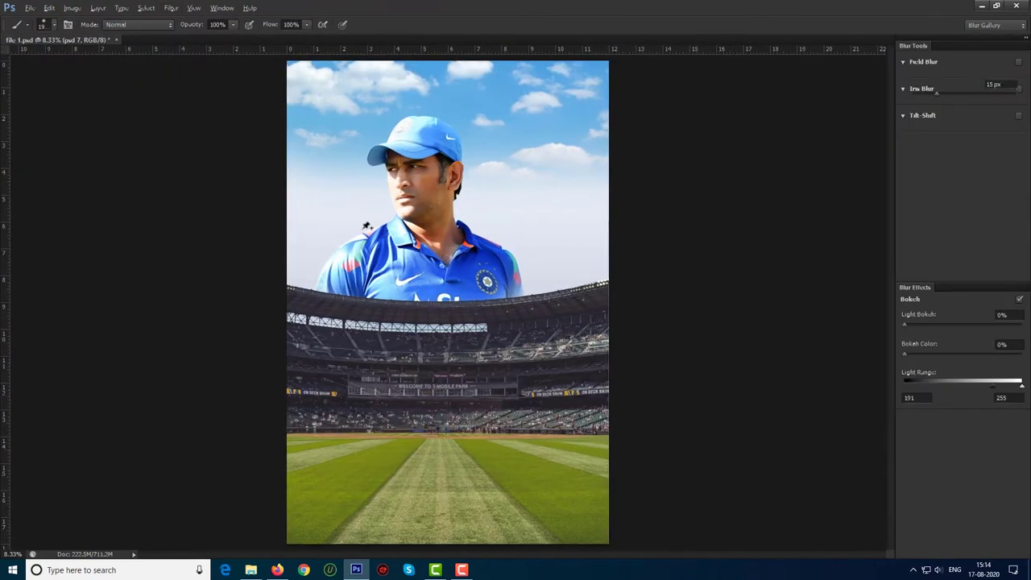
click(343, 246)
click(343, 246)
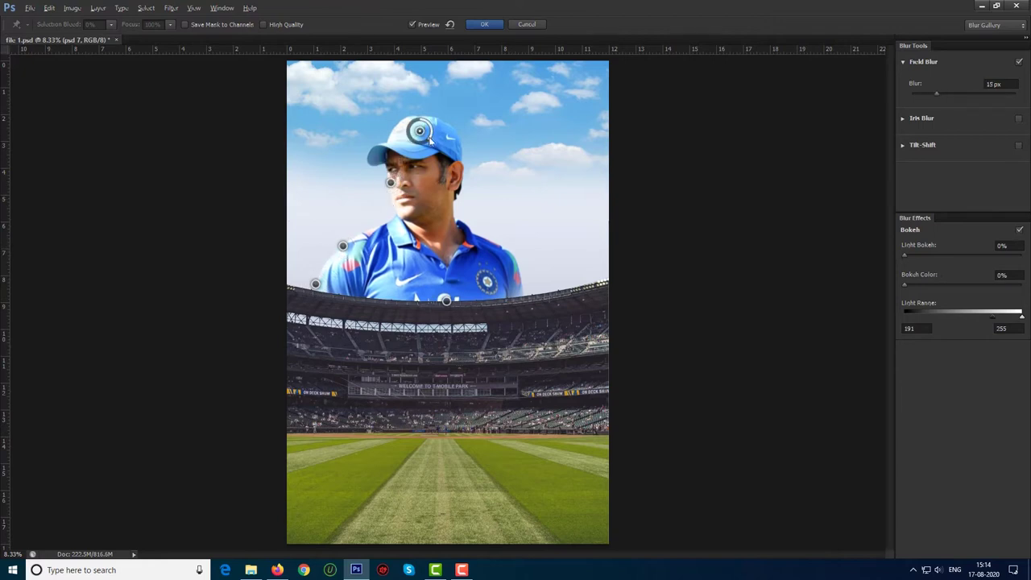
click(467, 230)
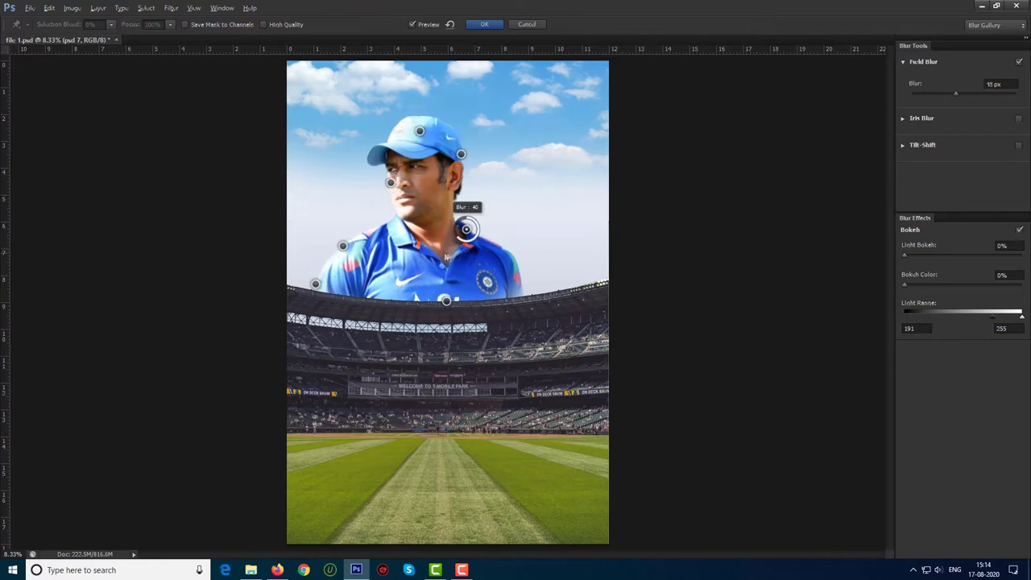
key(Return)
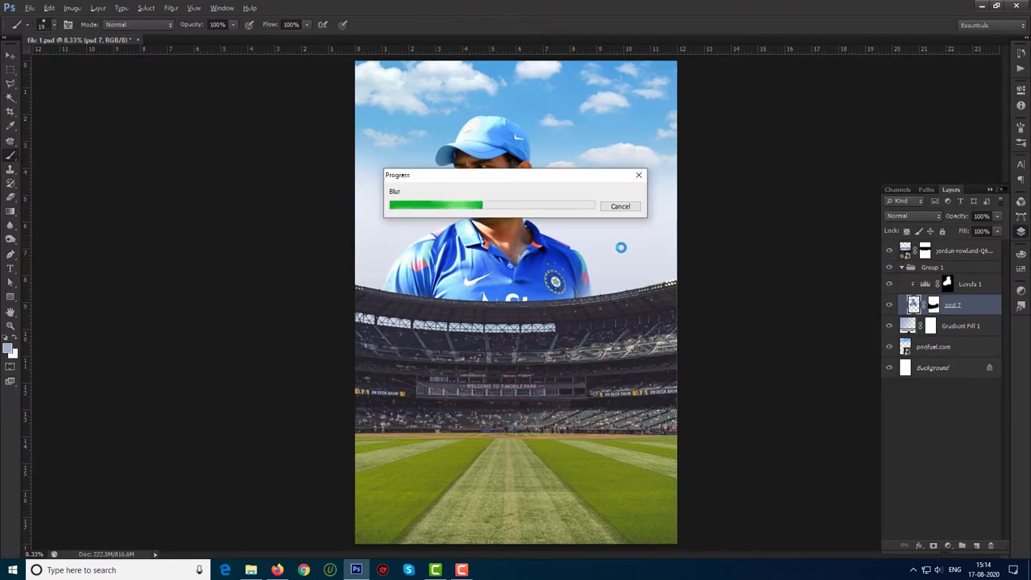
key(r)
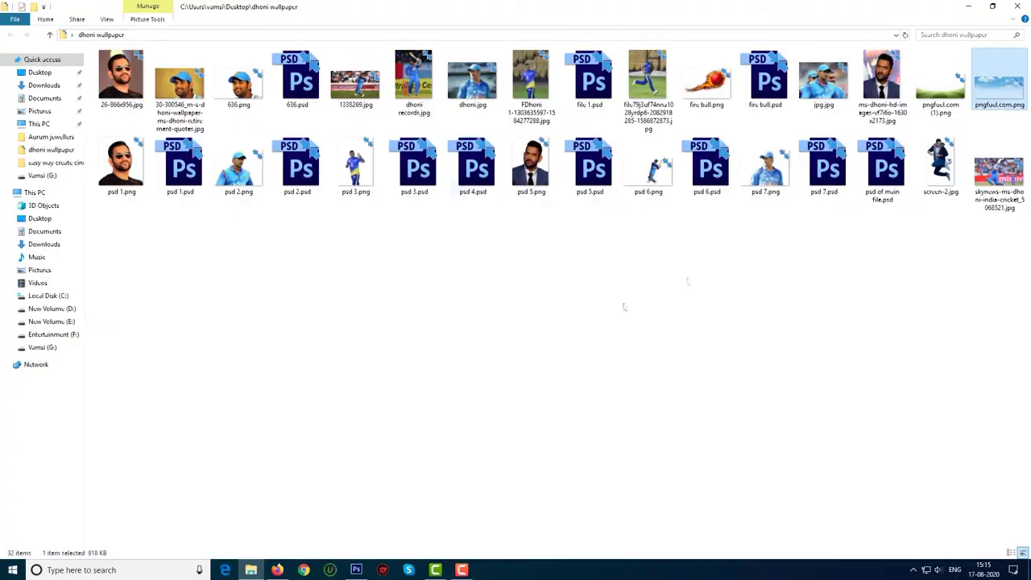
Step: Place psd 3.png flipped horizontally and light the waving player with Lighting Effects
mouse_move(355, 165)
mouse_down()
mouse_move(347, 498)
mouse_move(515, 314)
mouse_up()
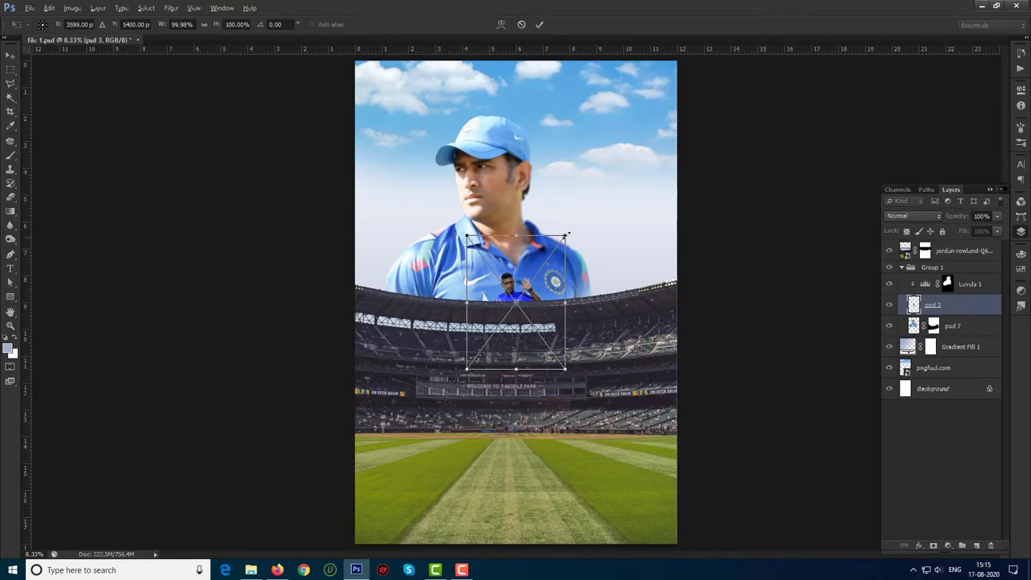
right_click(628, 241)
click(656, 341)
key(Return)
key(ctrl+f)
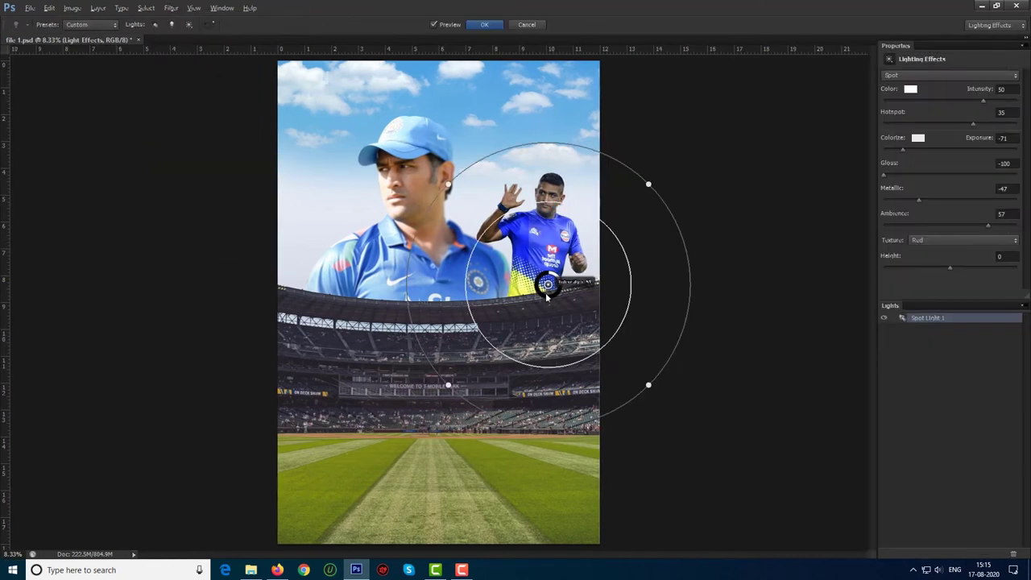
drag(546, 283, 546, 230)
key(Return)
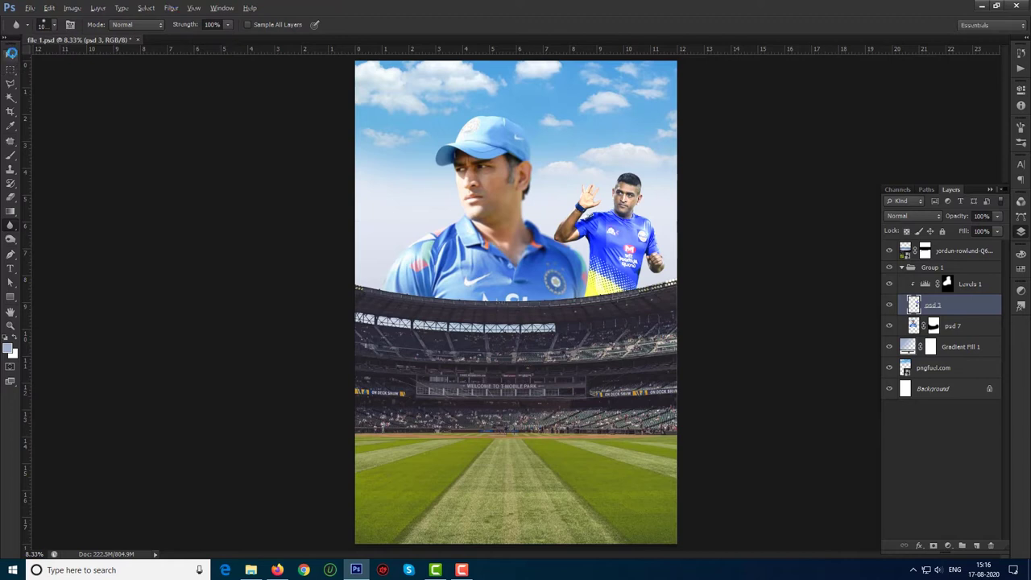
Step: Smooth psd 3 with Imagenomic Portraiture and move it up to the upper right
key(v)
click(171, 8)
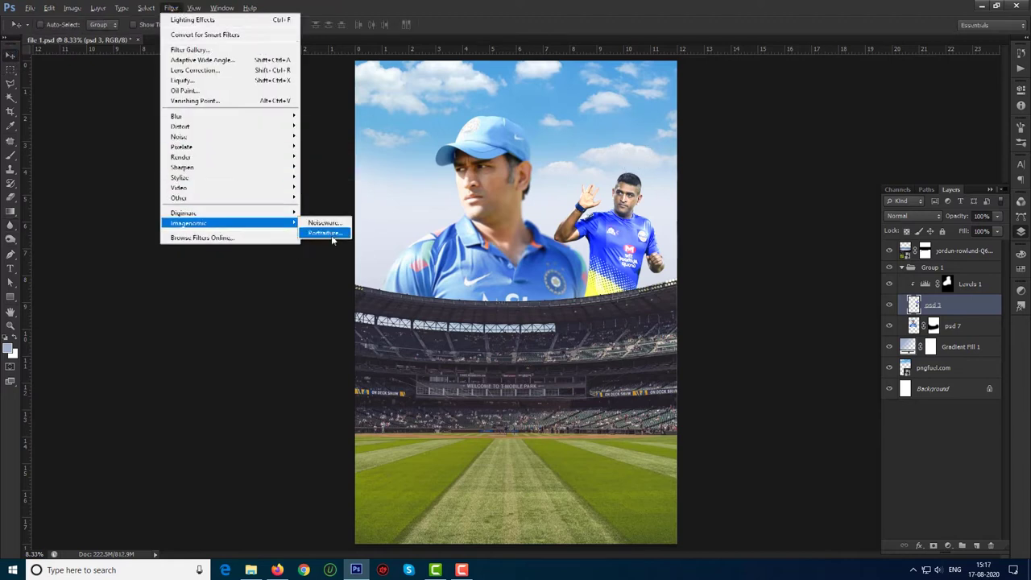
click(329, 233)
click(730, 116)
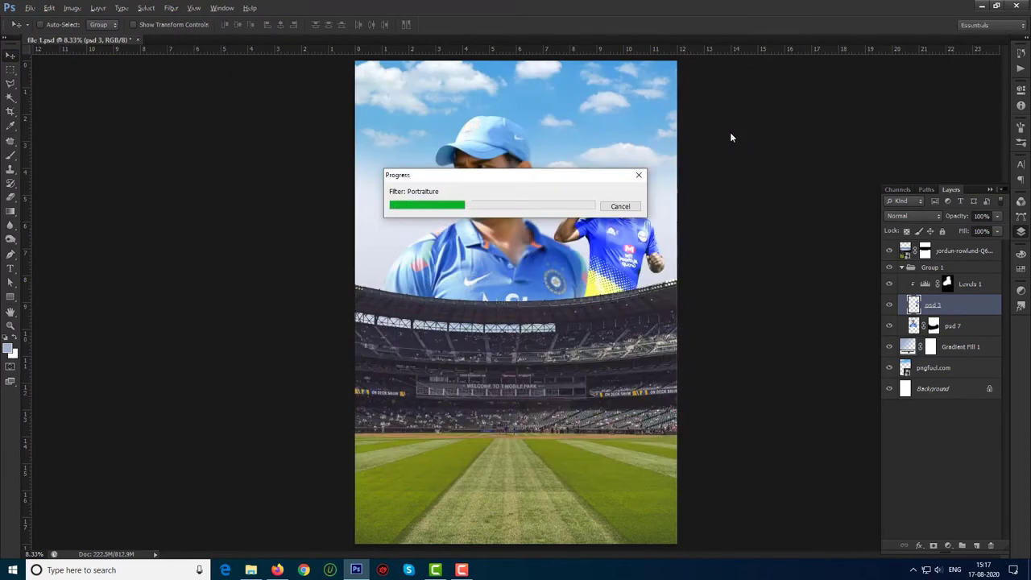
mouse_move(622, 267)
mouse_down()
mouse_move(622, 255)
mouse_move(595, 246)
mouse_up()
key(ctrl+minus)
Step: Place the psd 2 portrait below Group 1 and move it up and right
key(alt+Tab)
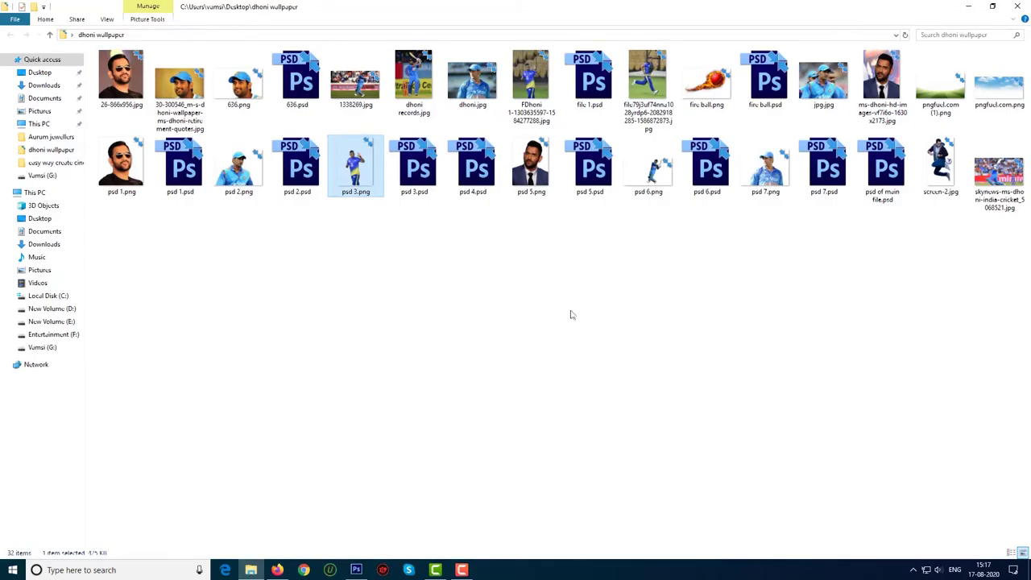
drag(239, 165, 543, 233)
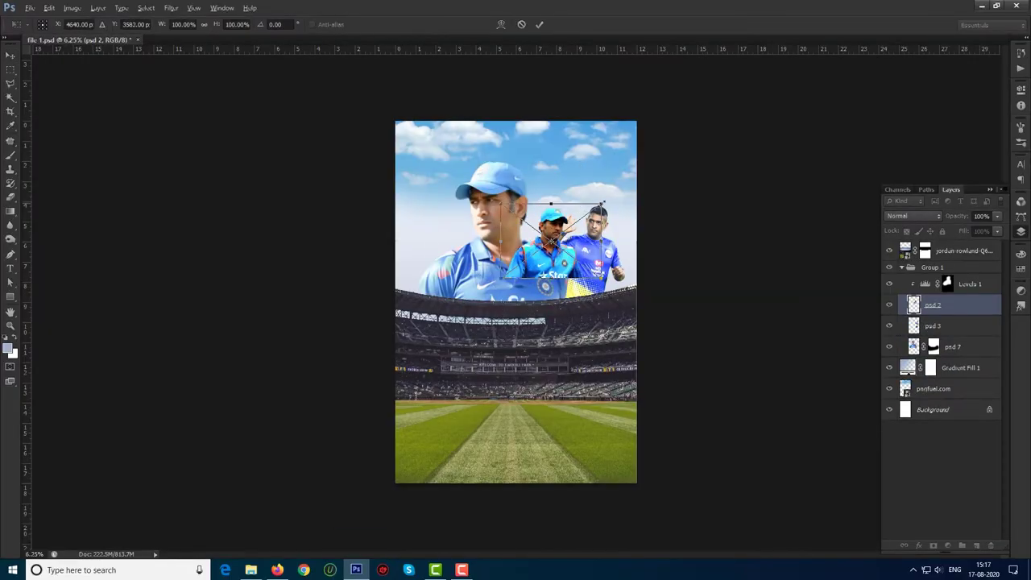
key(Return)
drag(967, 304, 950, 334)
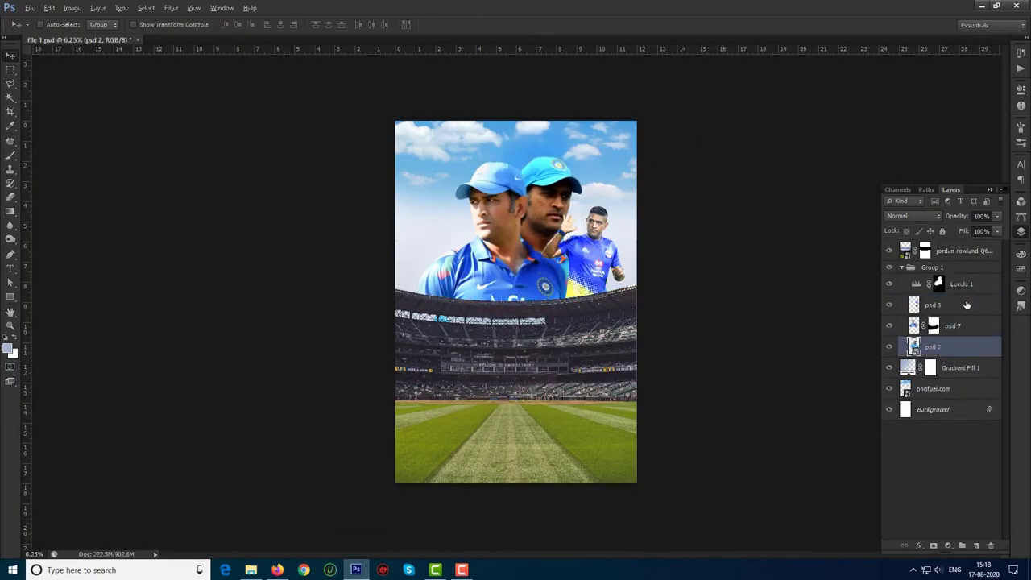
click(902, 267)
click(902, 267)
click(901, 268)
drag(574, 189, 616, 156)
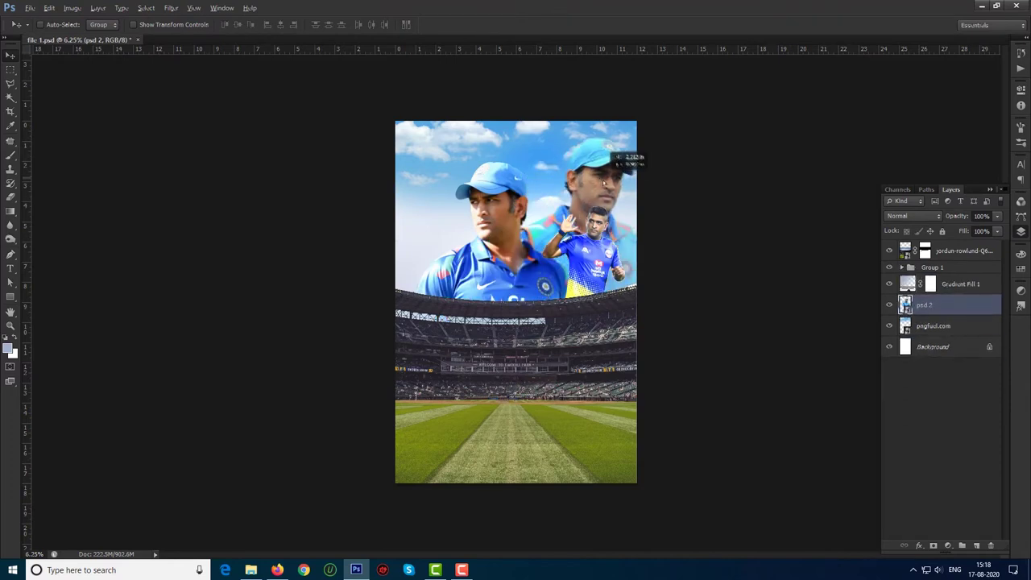
Step: Apply Portraiture skin smoothing to the psd 2 portrait
right_click(918, 305)
click(171, 8)
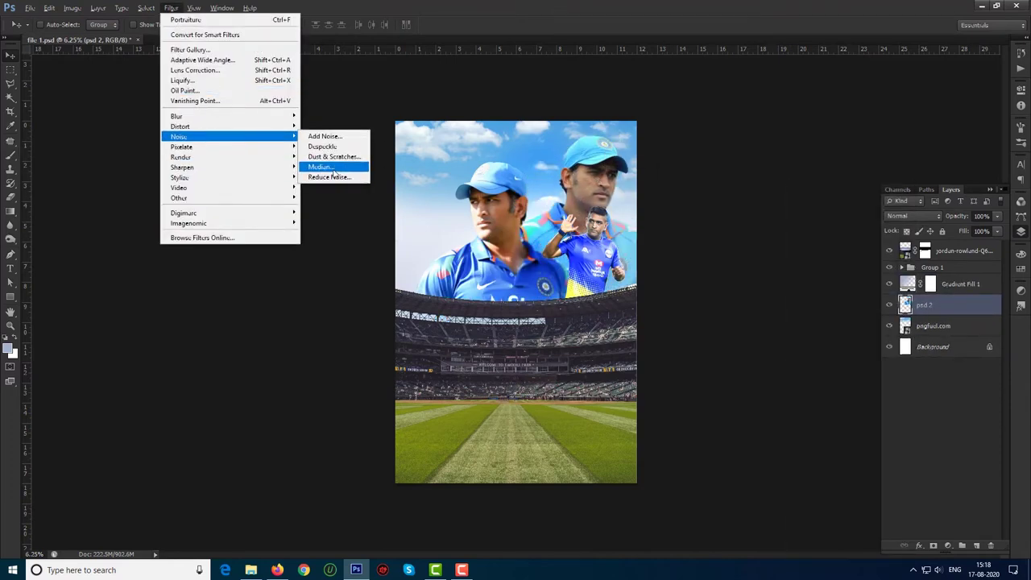
key(Escape)
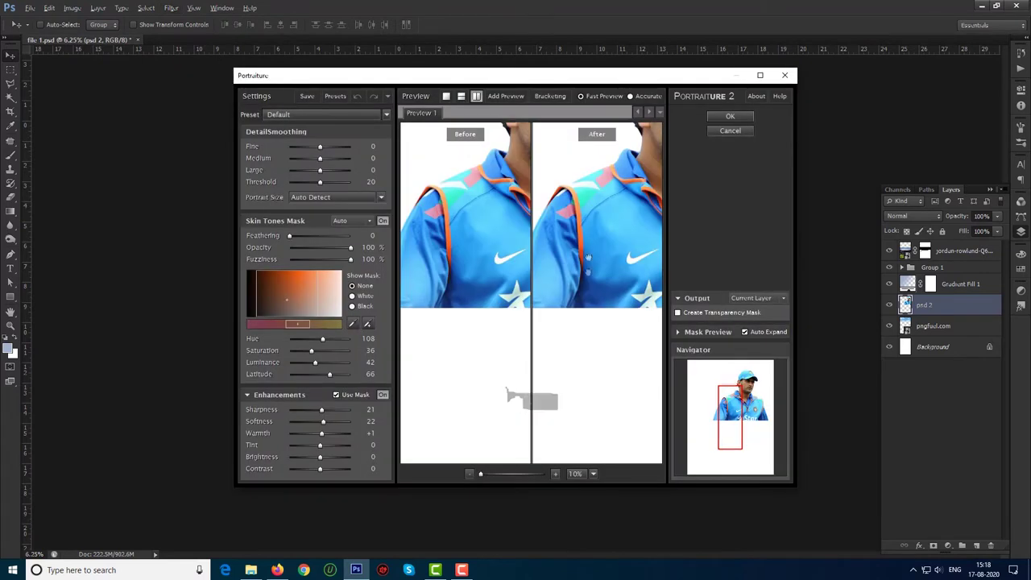
click(733, 107)
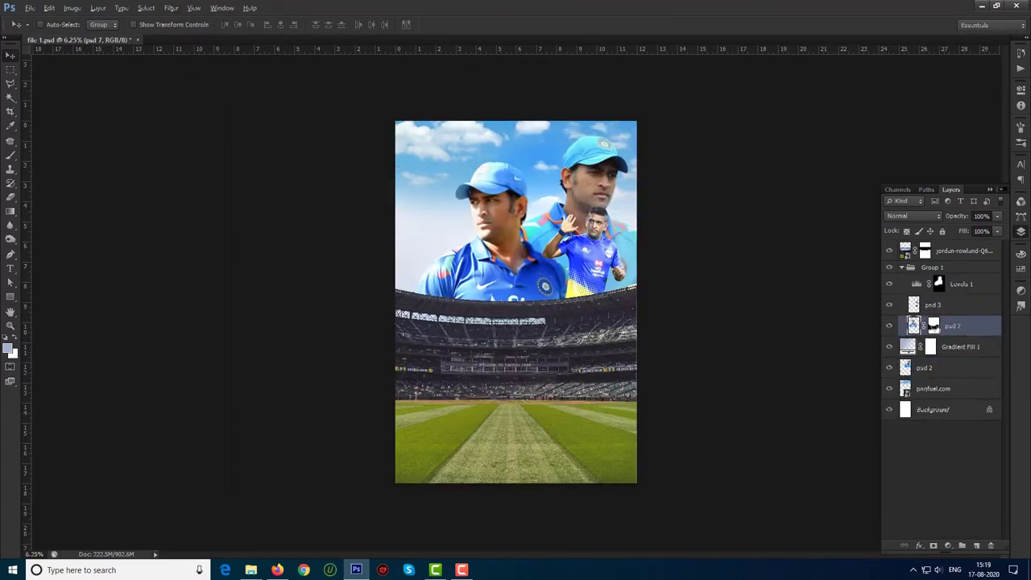
Step: Smooth psd 7 with Portraiture and quick-mask a selection over the left player's face
click(185, 19)
click(727, 108)
key(b)
key(q)
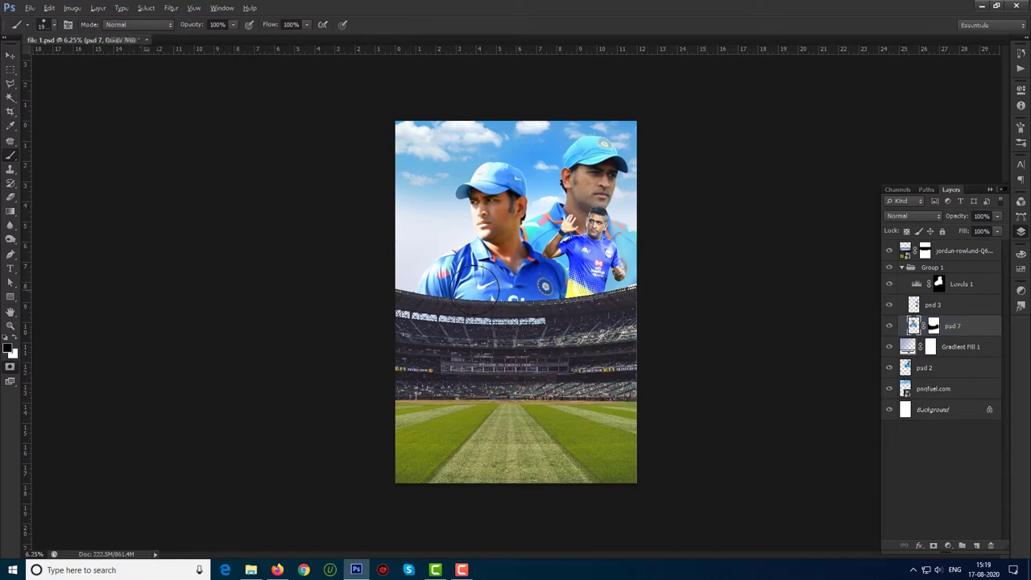
drag(467, 302, 470, 192)
key(q)
Step: Raise the selection's black input level to 20 and feather its edges
key(ctrl+l)
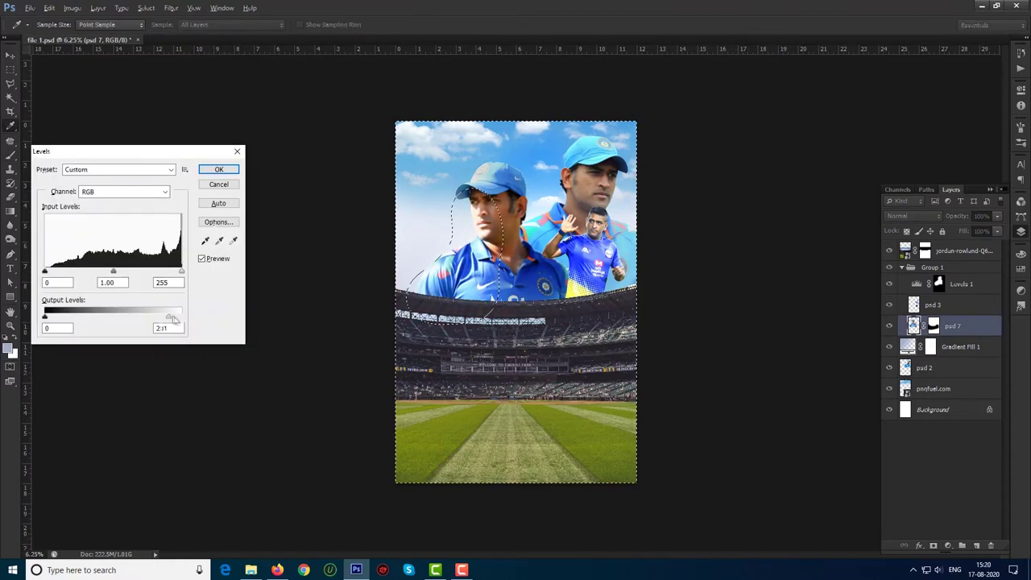
drag(45, 272, 55, 271)
click(218, 169)
key(shift+F6)
key(Return)
Step: Add a Levels adjustment brightening the face midtones and group the layers
click(947, 546)
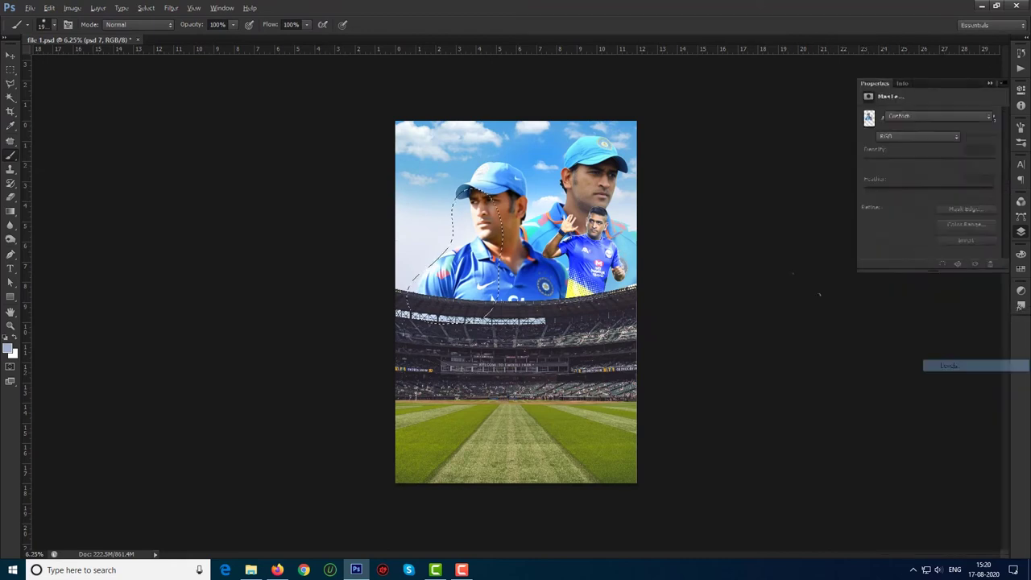
click(951, 366)
drag(938, 195, 868, 203)
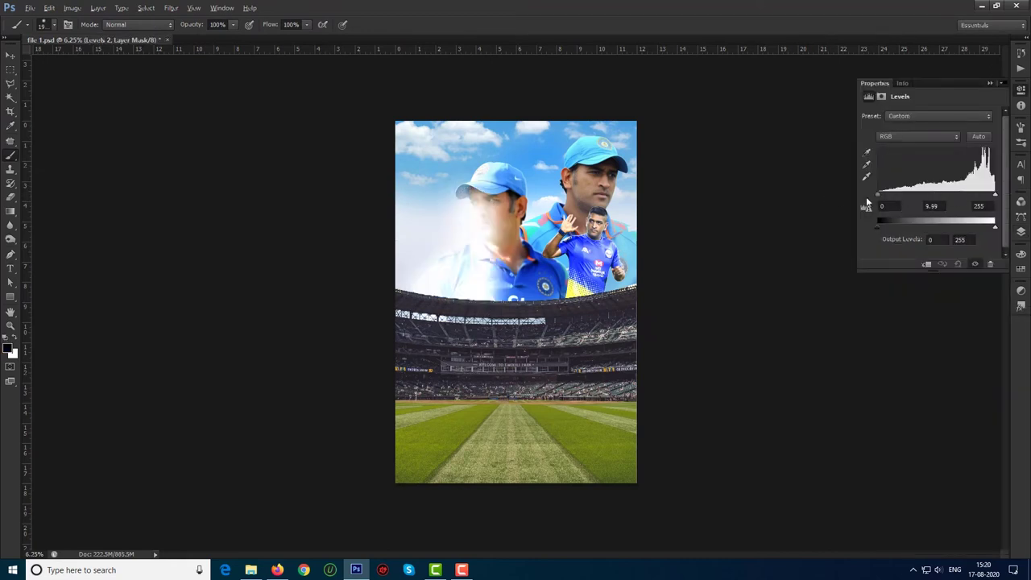
click(989, 83)
key(ctrl+g)
Step: Shift the left portrait further left and select the psd 2 layer
key(v)
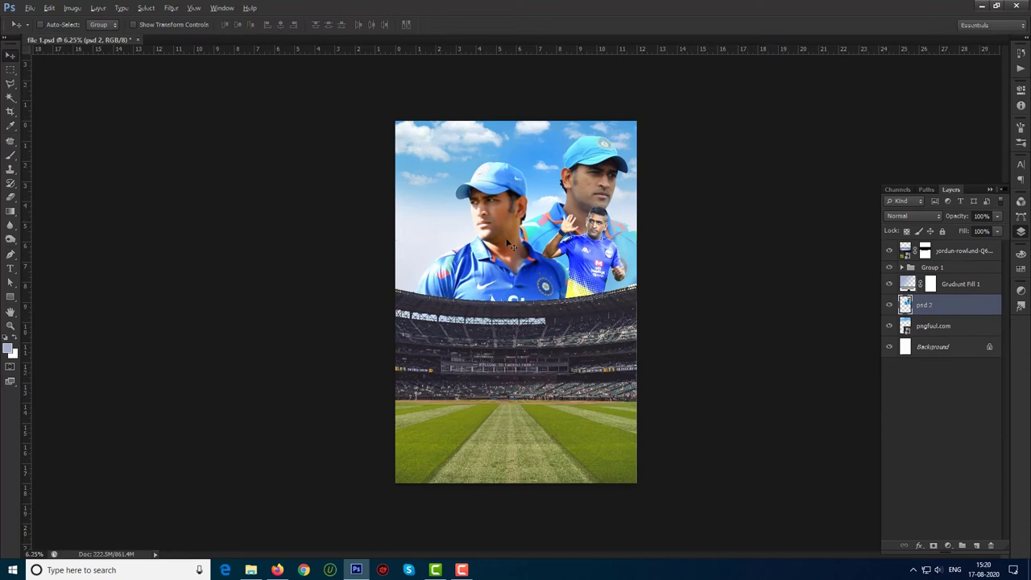
drag(502, 261, 466, 262)
click(951, 304)
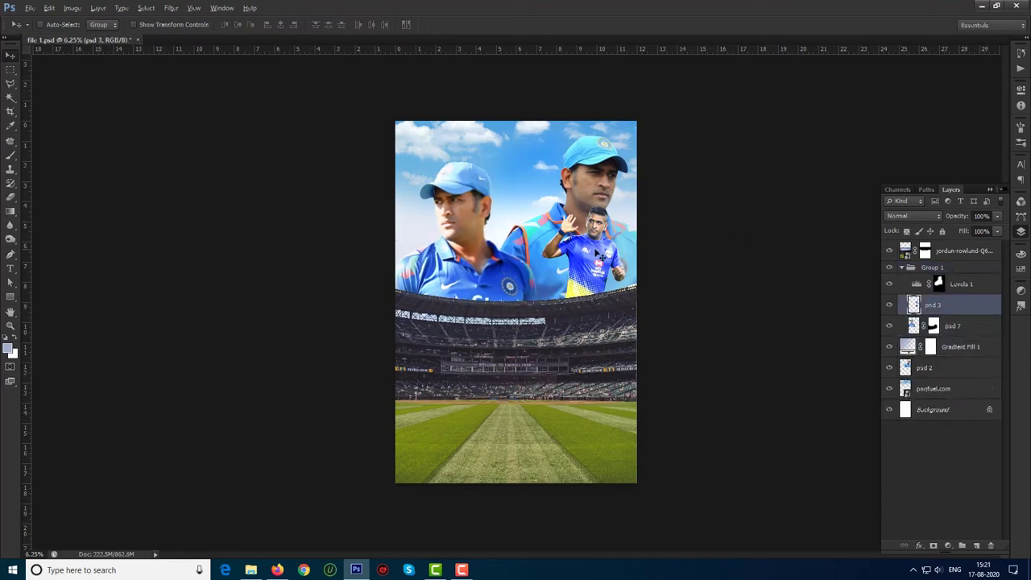
click(937, 368)
Step: Soften psd 2 with a 15 px Field Blur, pinned on the face and above the head
key(ctrl+plus)
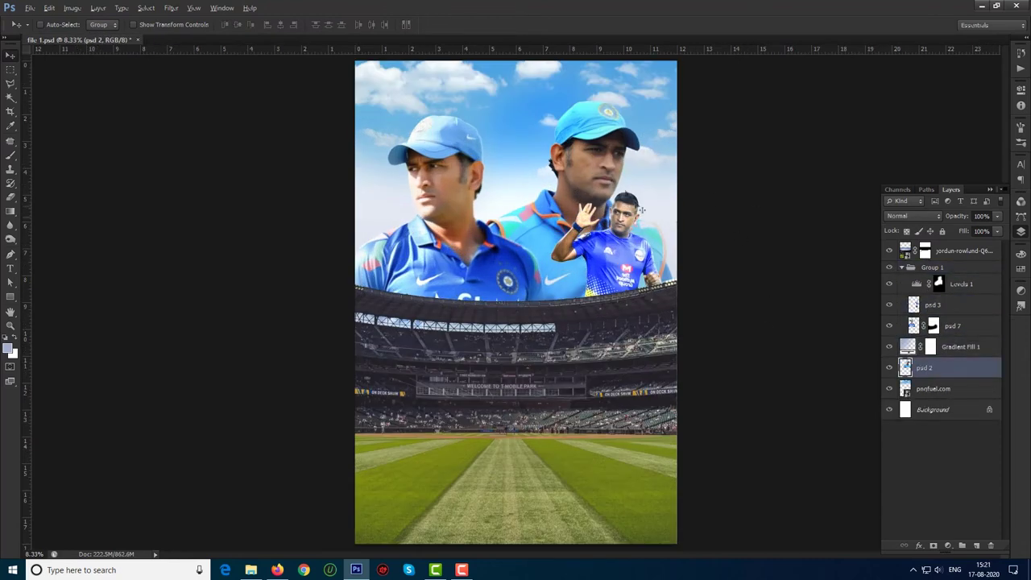
click(171, 8)
click(330, 124)
click(470, 202)
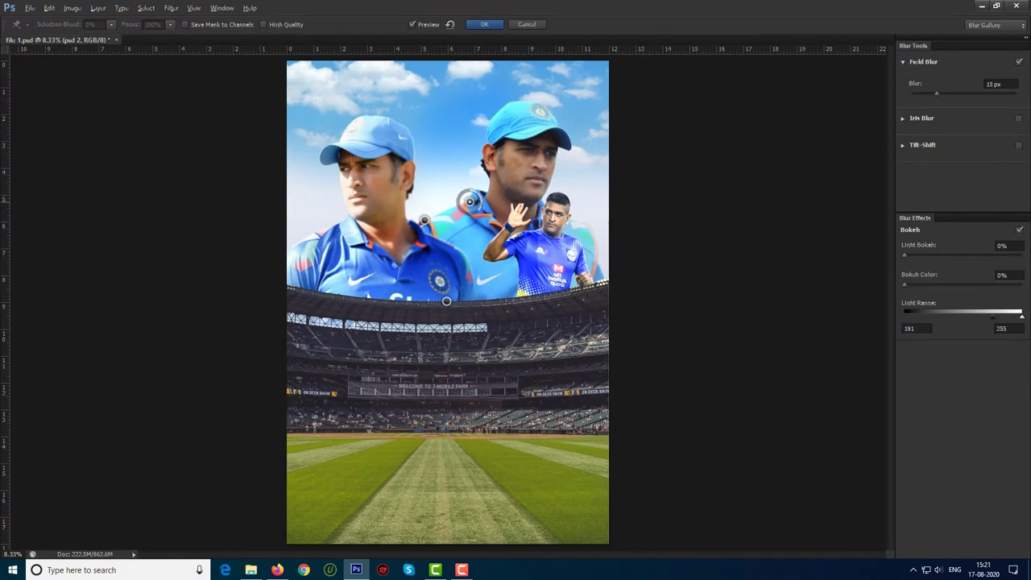
click(560, 123)
click(525, 171)
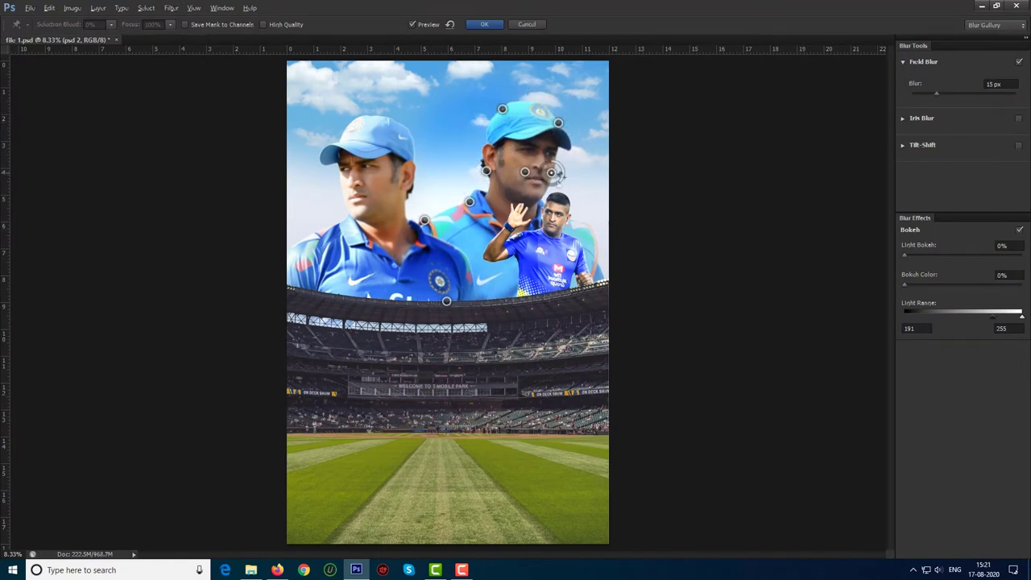
key(Return)
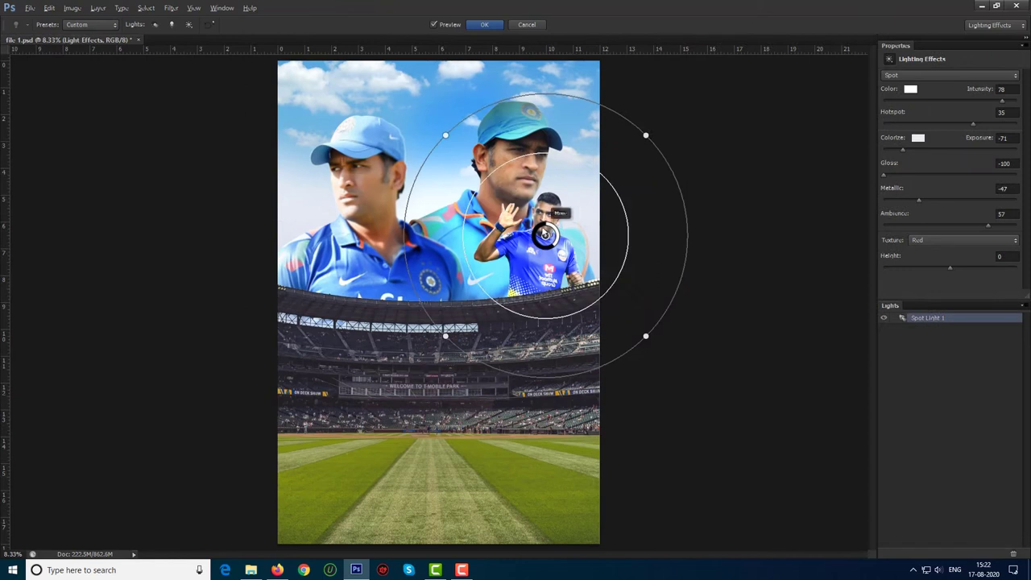
Step: Aim a spotlight at the right portrait and set batsman psd 6 low on the pitch
drag(543, 232, 512, 189)
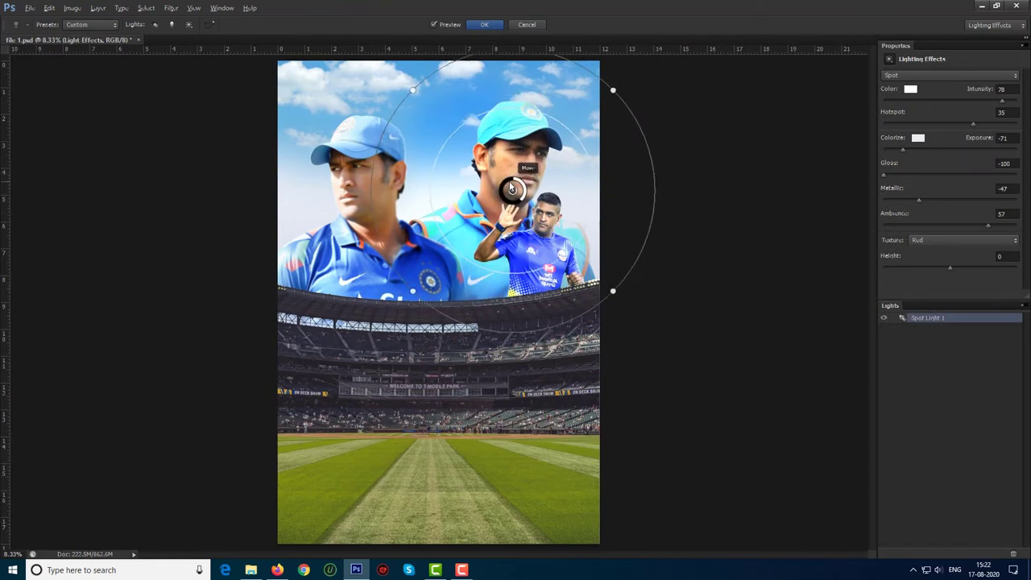
click(485, 25)
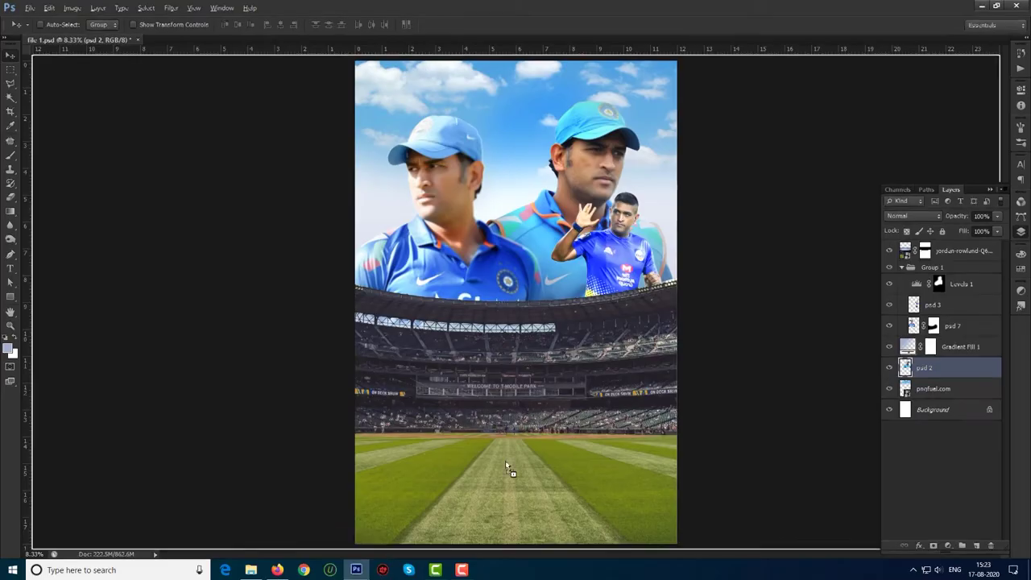
drag(507, 468, 507, 467)
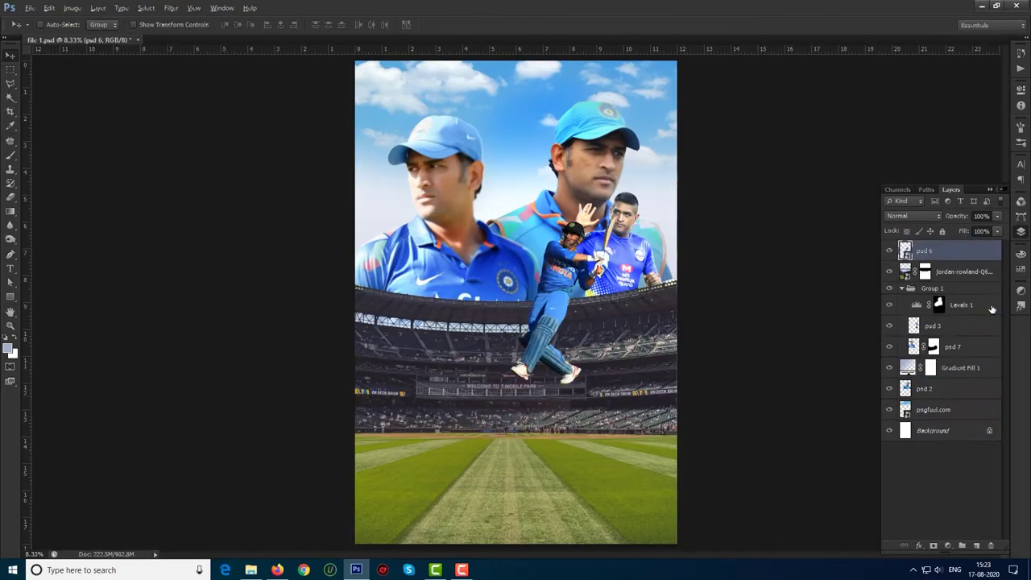
drag(540, 290, 511, 439)
key(Return)
Step: Place the blue flame image pngfuel.com (2) around the batsman
click(251, 569)
drag(589, 129, 506, 477)
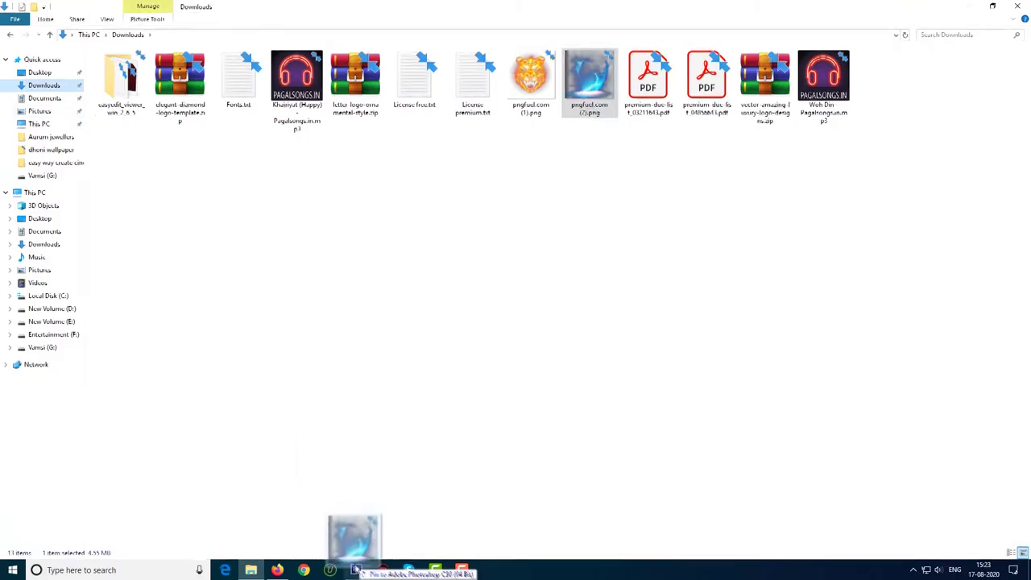
key(Return)
Step: Put the flame layer below psd 6 in Screen blend mode with a layer mask
key(ctrl+bracketleft)
click(912, 216)
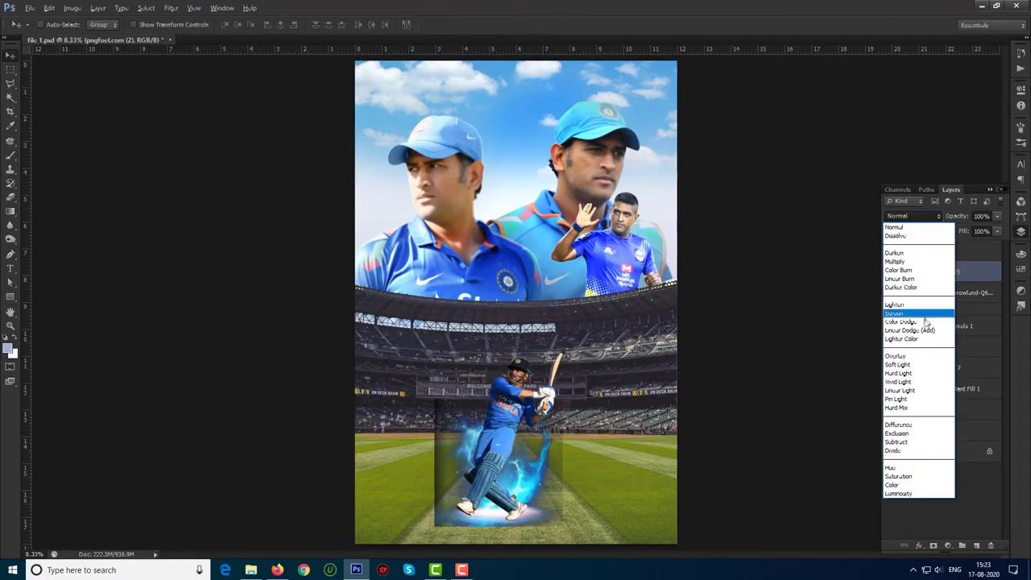
click(921, 317)
click(947, 546)
key(b)
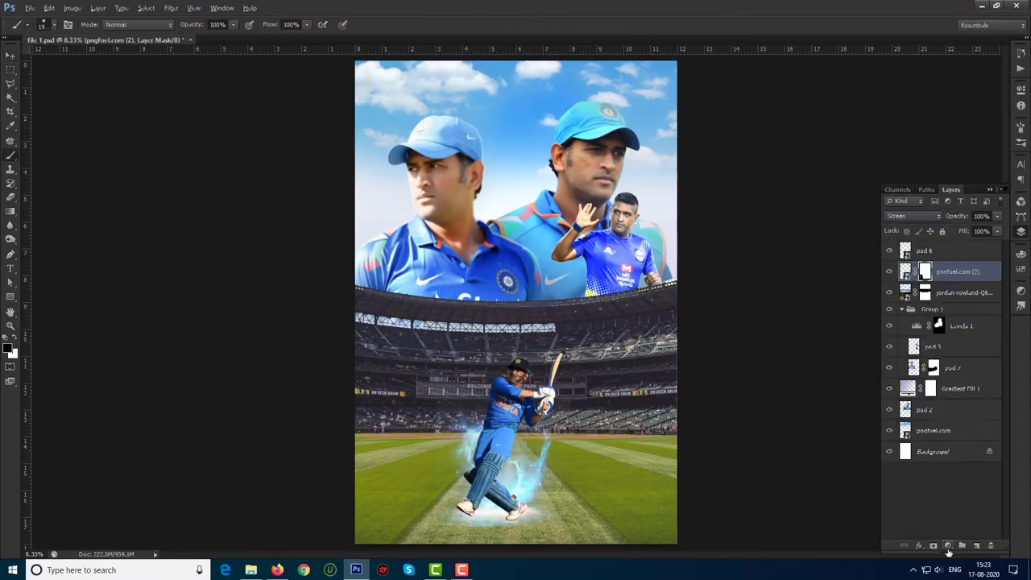
Step: Recolour the flames to a darker orange with a Hue/Saturation adjustment (Hue -168, lower Lightness)
click(948, 547)
click(975, 464)
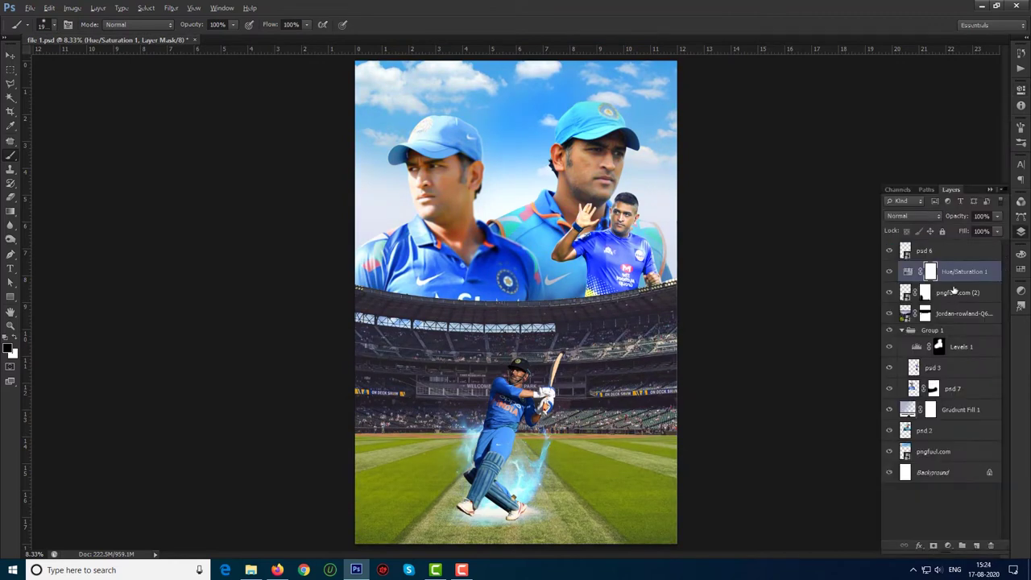
double_click(918, 272)
drag(929, 157, 867, 158)
drag(930, 205, 917, 202)
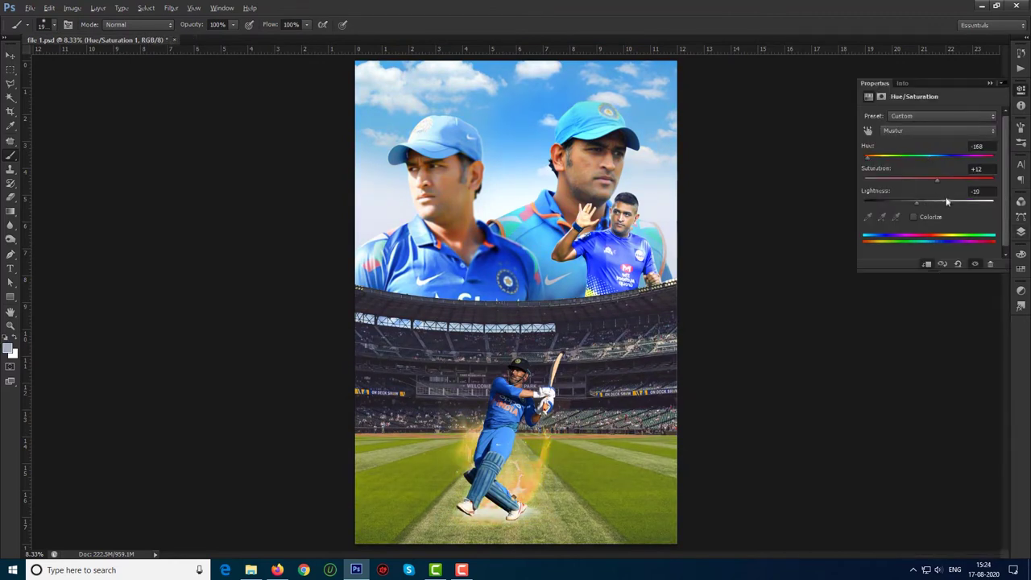
key(F7)
Step: Load the batsman psd 6 outline as a selection for a new fill layer
click(923, 255)
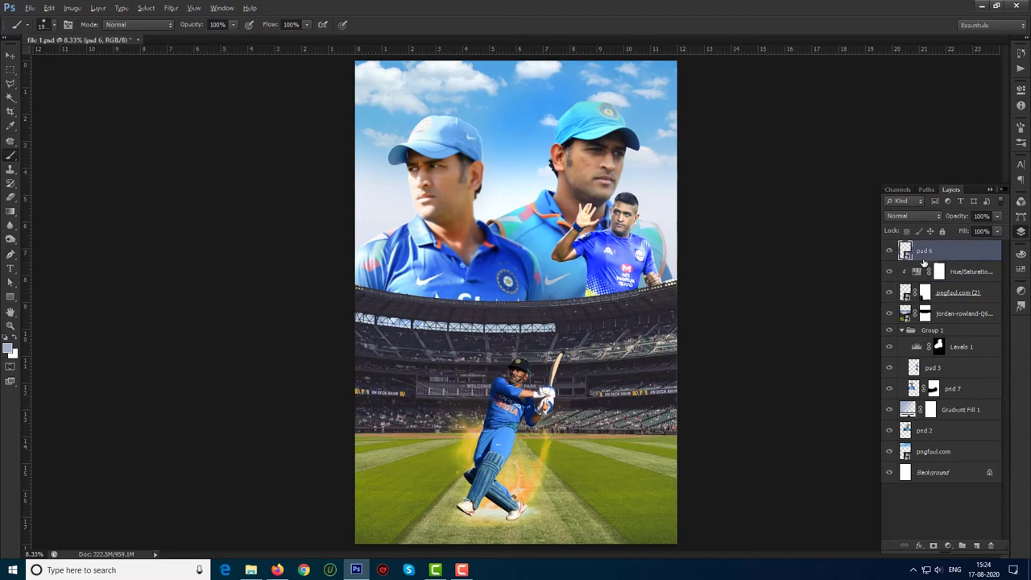
ctrl+click(905, 252)
click(948, 546)
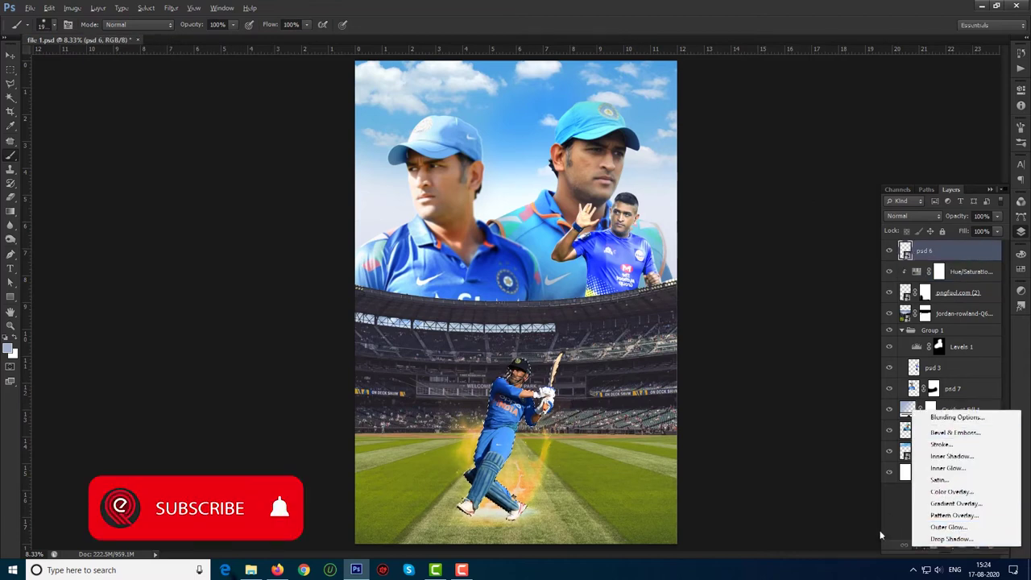
Step: Create a black Color Fill in the batsman's shape and distort it onto the grass
click(957, 316)
click(432, 186)
key(ctrl+t)
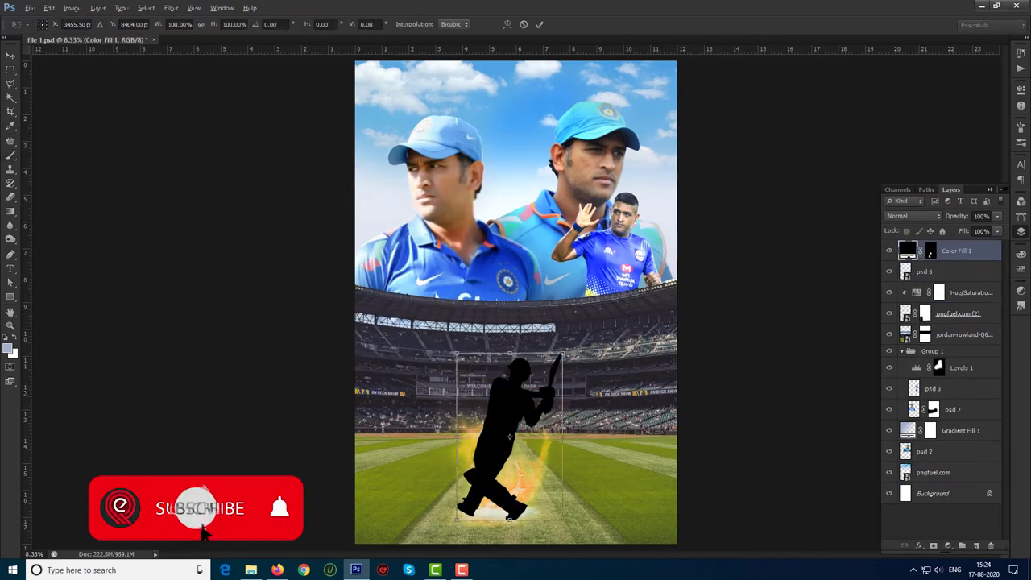
right_click(511, 308)
click(541, 384)
drag(562, 435, 616, 481)
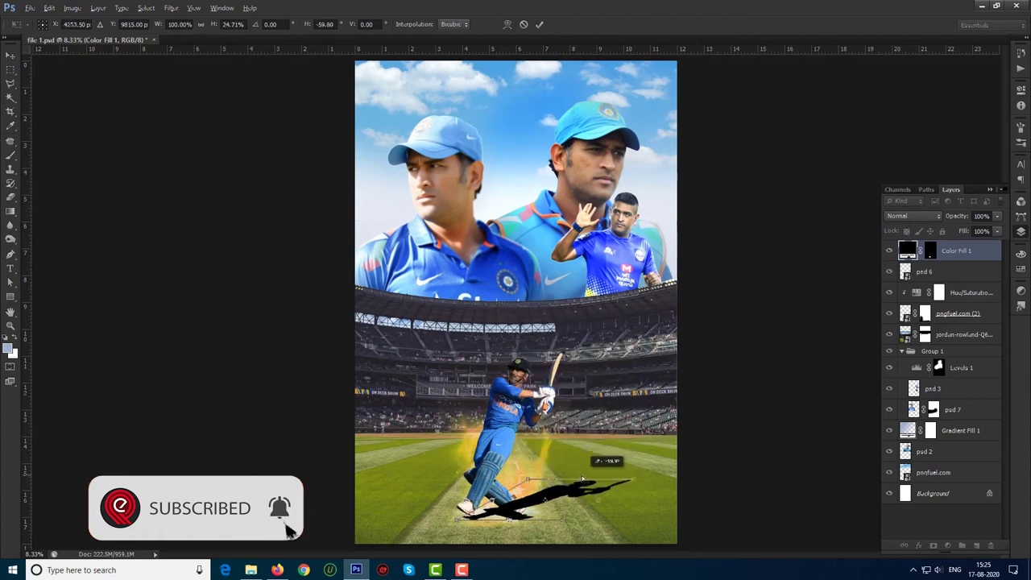
key(Return)
Step: Place the shadow below psd 6 in Overlay blend mode at 40% opacity
key(ctrl+bracketleft)
click(913, 216)
click(902, 352)
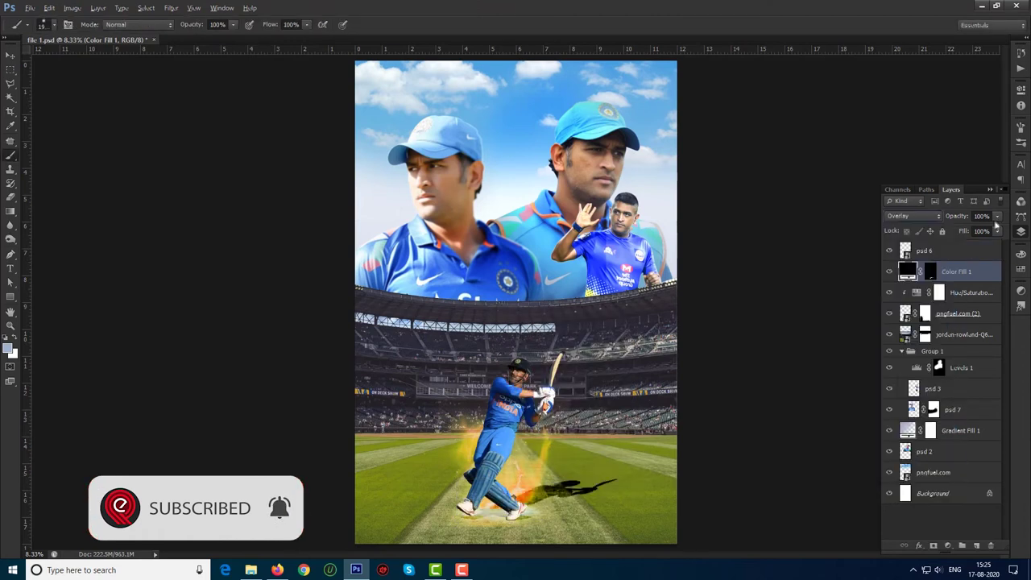
text(40)
key(Return)
Step: Flip the shadow vertically and squash it flat beneath the batsman's feet
key(ctrl+t)
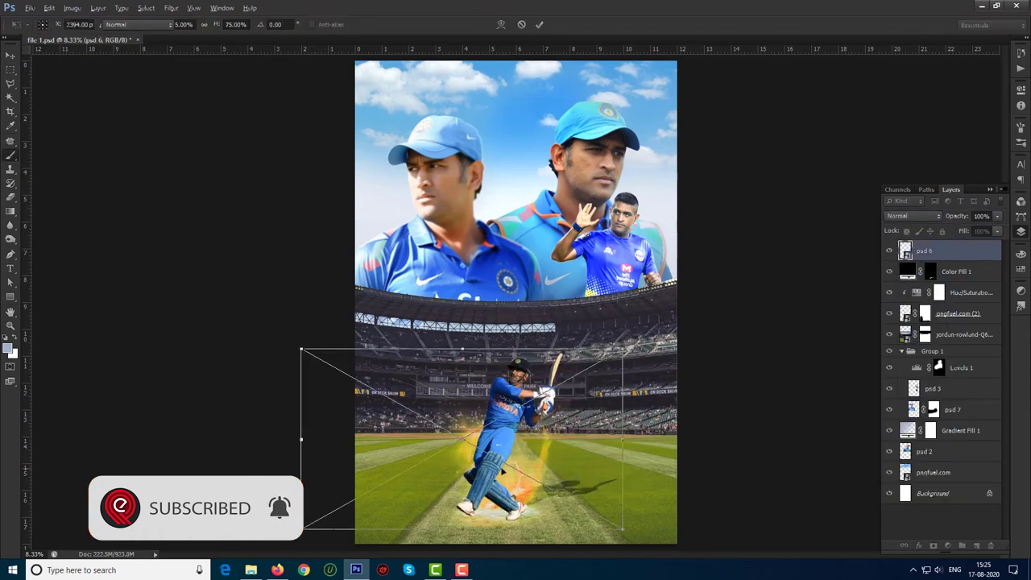
right_click(539, 307)
click(564, 478)
drag(539, 516, 536, 547)
key(Return)
click(906, 251)
Step: Try a Lighting Effects filter on psd 6, then undo it
click(171, 8)
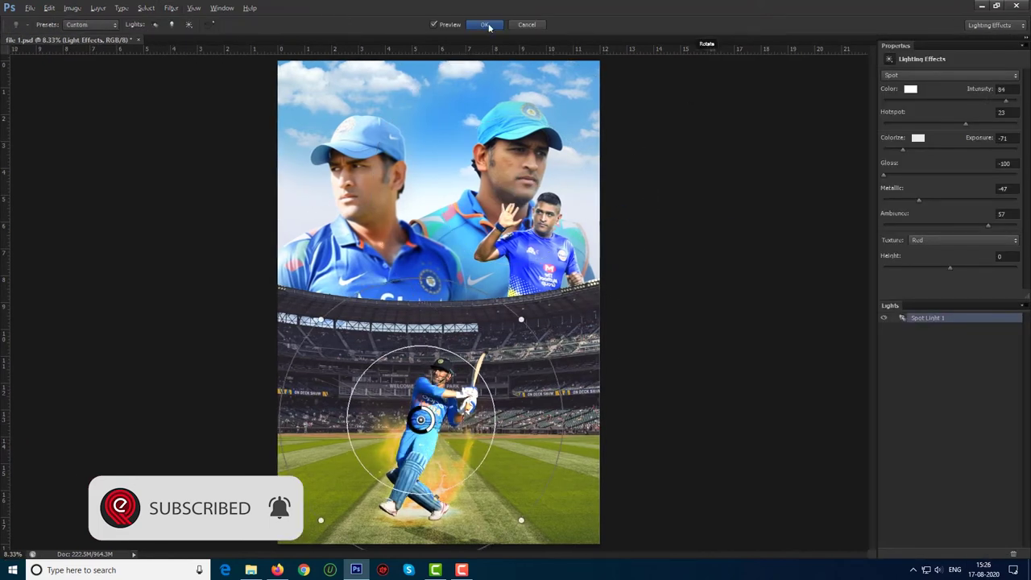
click(486, 23)
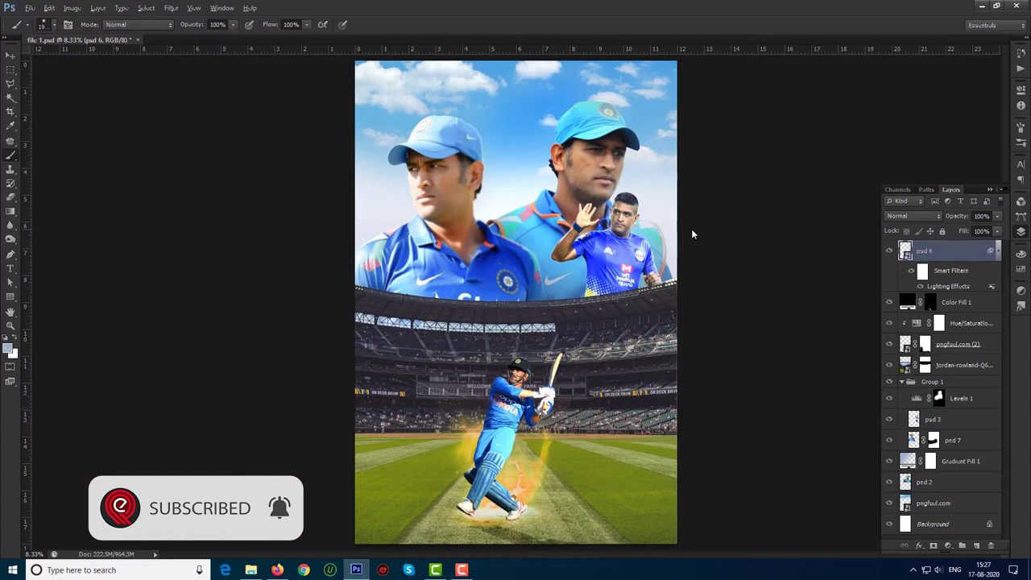
key(v)
key(ctrl+z)
Step: Reapply Lighting Effects to psd 6 with a wider, centred spotlight and adjusted intensity and exposure
click(171, 9)
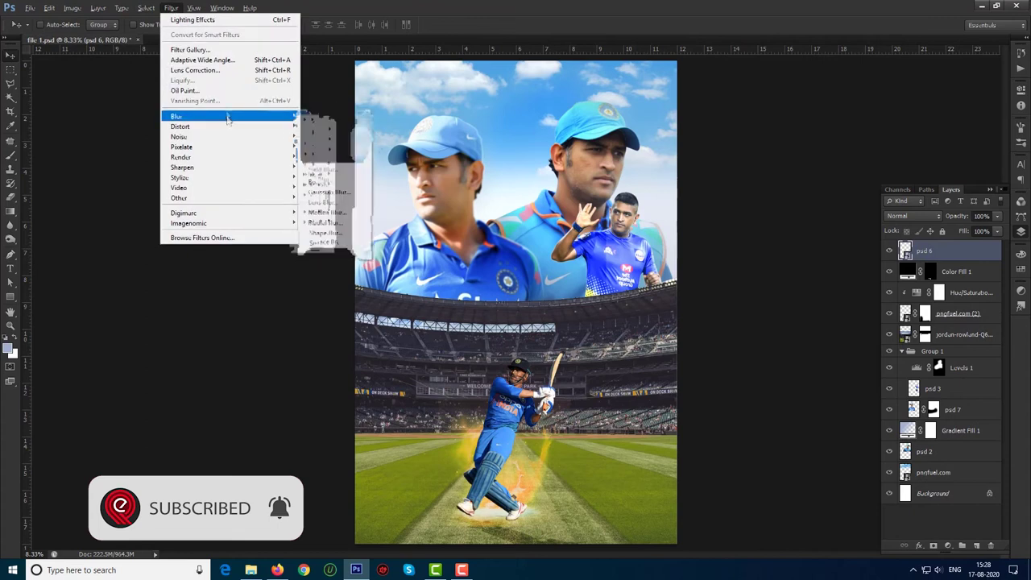
click(193, 19)
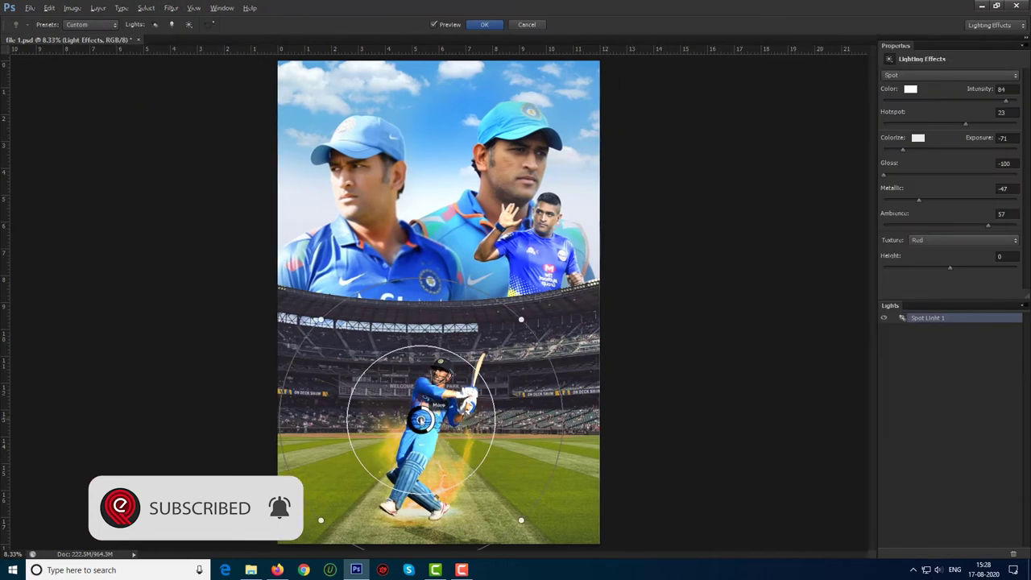
drag(376, 448, 449, 447)
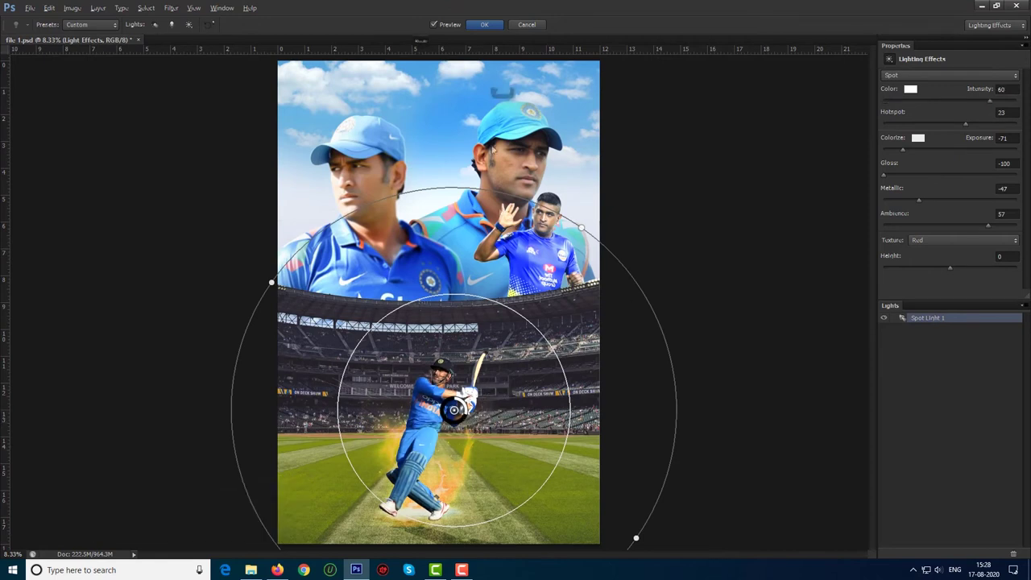
click(955, 103)
mouse_move(955, 103)
mouse_down()
mouse_move(975, 100)
mouse_move(986, 123)
mouse_up()
drag(903, 150, 902, 176)
key(Return)
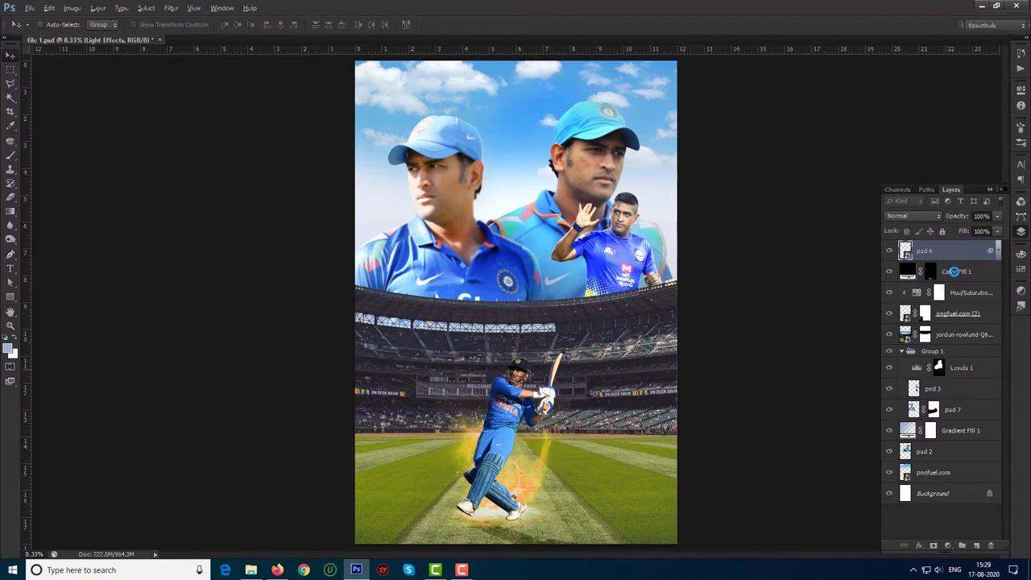
click(955, 302)
click(171, 7)
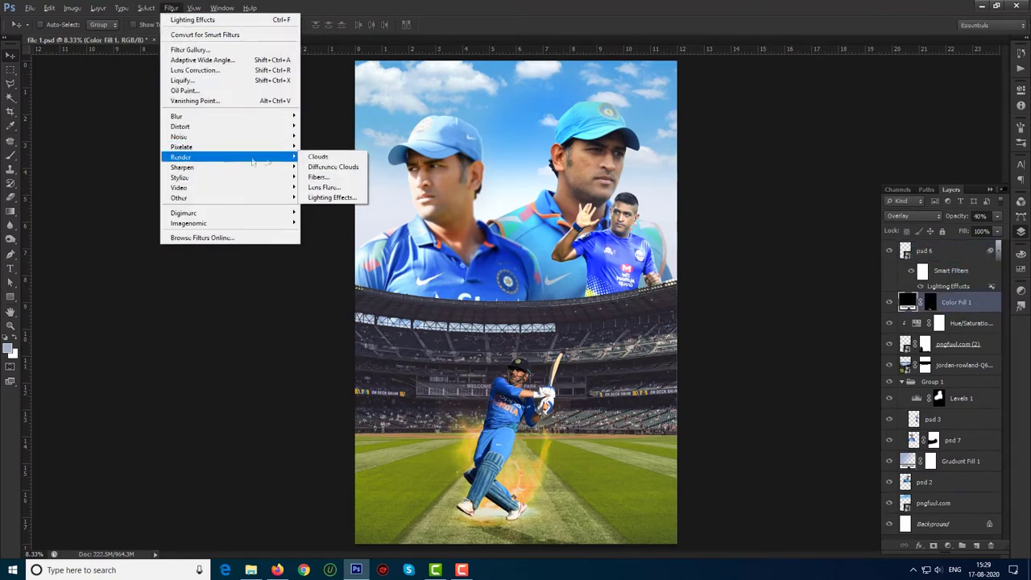
mouse_move(179, 137)
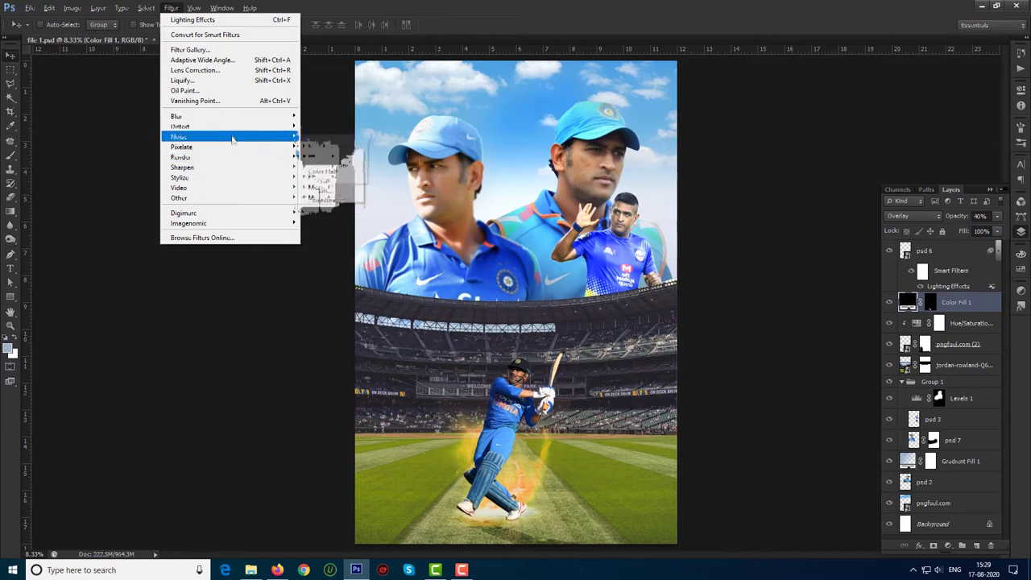
Step: Apply a Gaussian blur to the layer and group the portrait layers with Ctrl+G
click(331, 189)
click(172, 224)
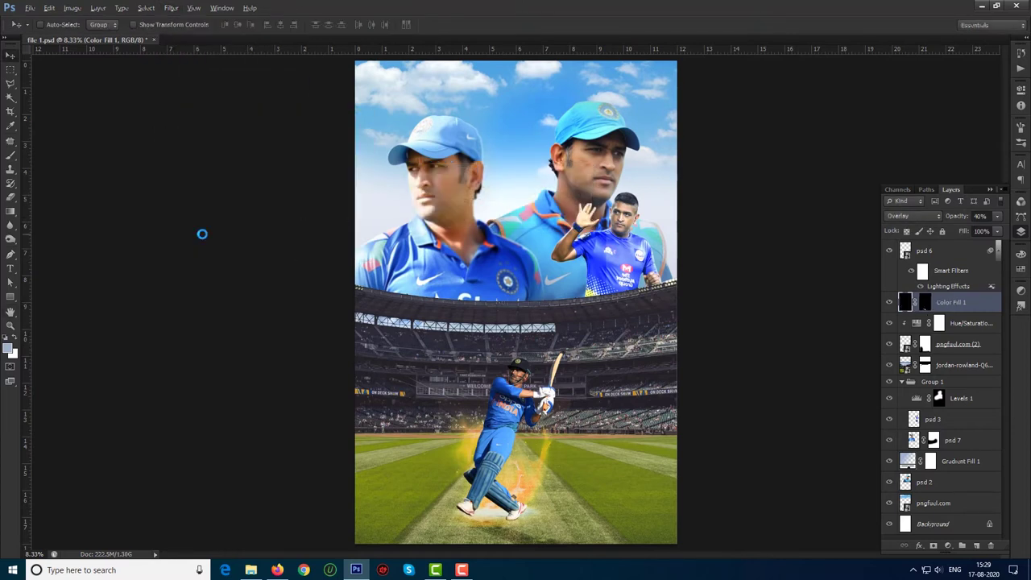
shift+click(948, 346)
key(ctrl+g)
key(ctrl+minus)
key(ctrl+plus)
Step: Add a Brightness/Contrast adjustment with brightness 25
click(947, 545)
click(967, 359)
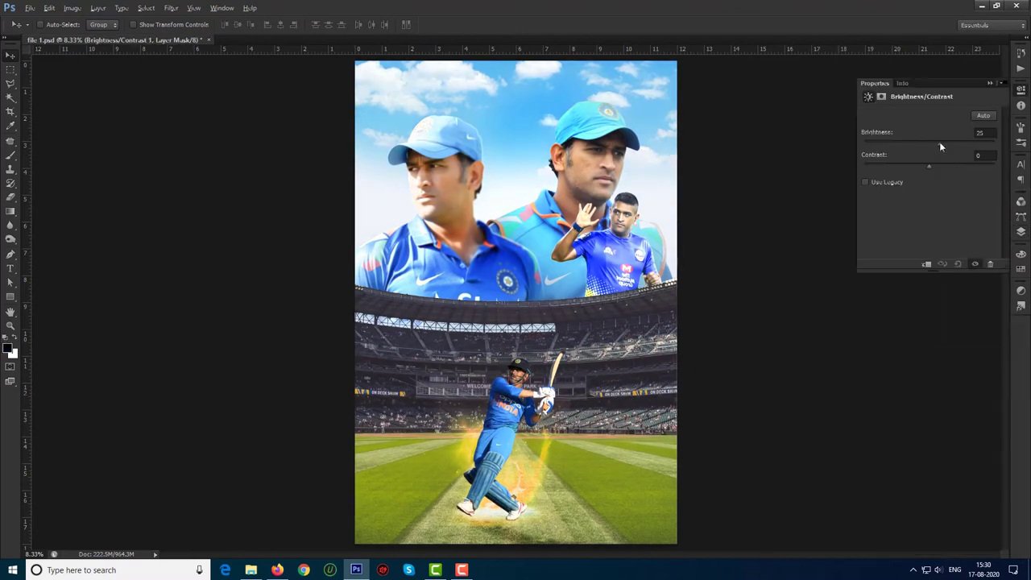
drag(930, 167, 922, 167)
click(1020, 231)
Step: Add a Color Lookup adjustment, trying several 3DLUT looks, blended in Soft Light at 30%
click(947, 546)
click(966, 508)
click(955, 116)
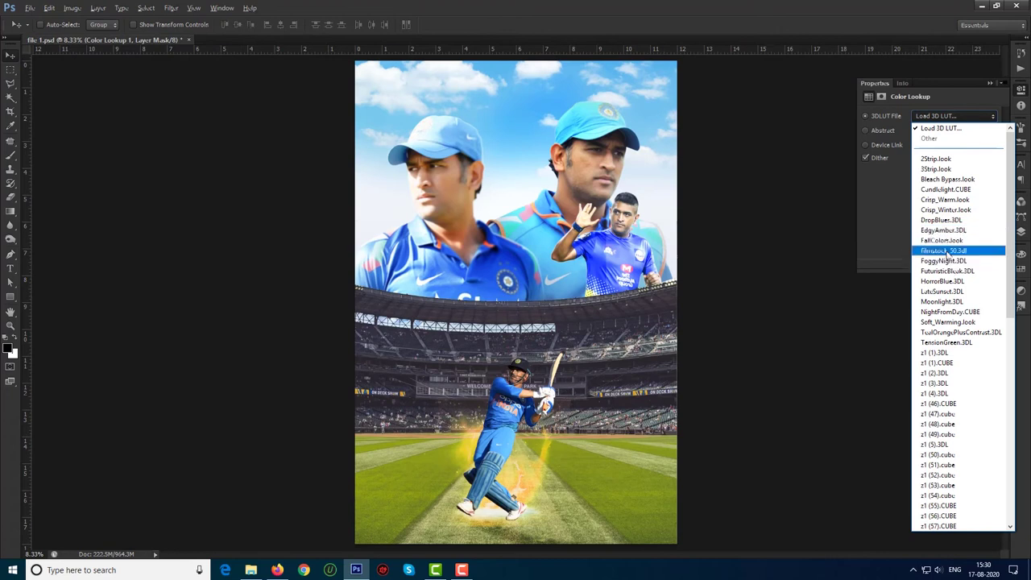
click(944, 251)
click(954, 116)
click(940, 200)
click(955, 115)
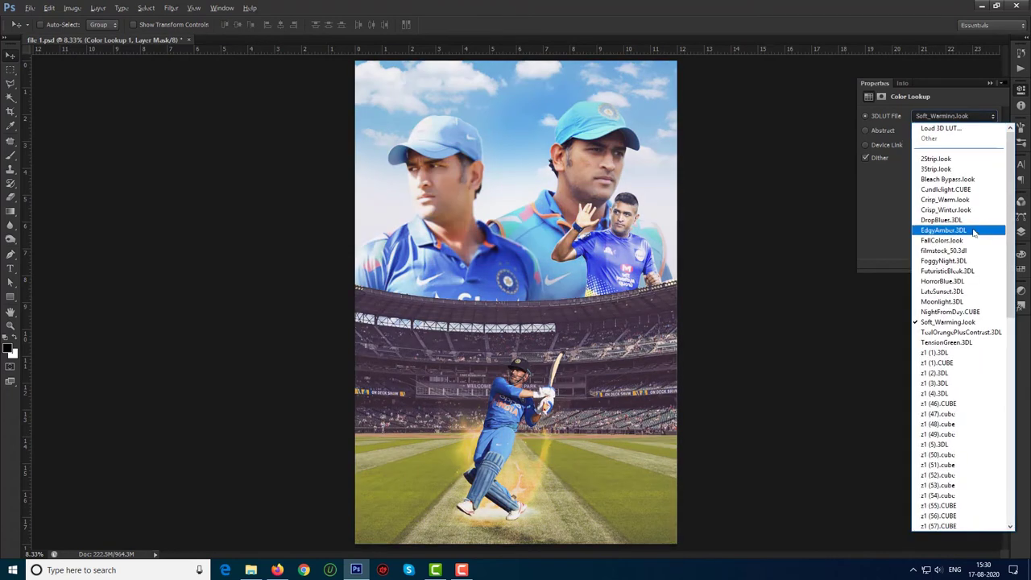
click(943, 212)
click(945, 120)
click(941, 209)
click(1021, 231)
click(913, 216)
click(898, 367)
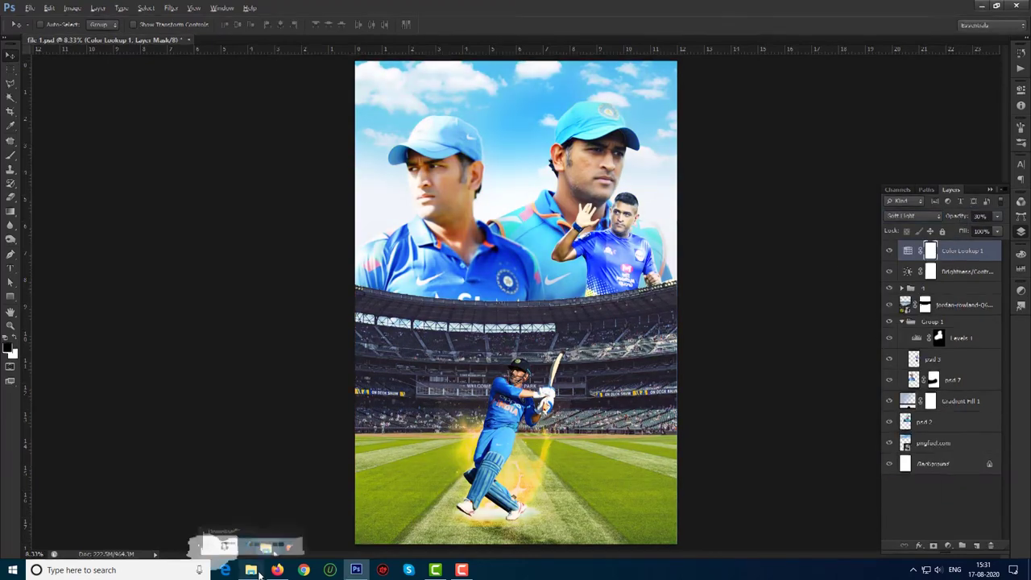
Step: Place the fire ball image from the dhoni wallpaper folder, flipped horizontally, enlarged and moved over the batsman
click(250, 570)
click(51, 150)
click(356, 569)
right_click(613, 361)
click(651, 507)
drag(550, 309, 359, 282)
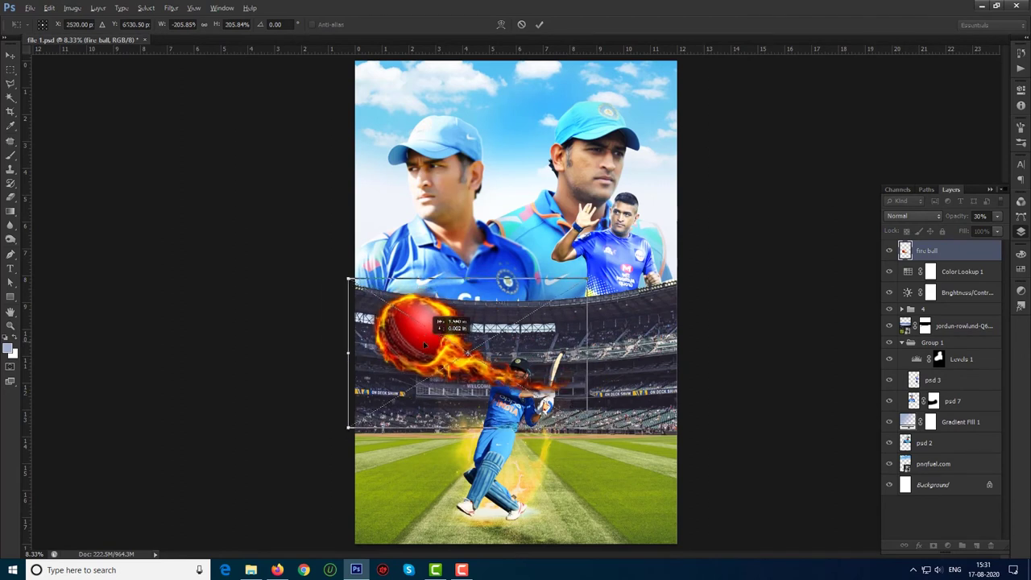
drag(483, 346, 422, 360)
key(Return)
Step: Move the fire ball layer below the adjustment layers and duplicate it
drag(926, 250, 971, 282)
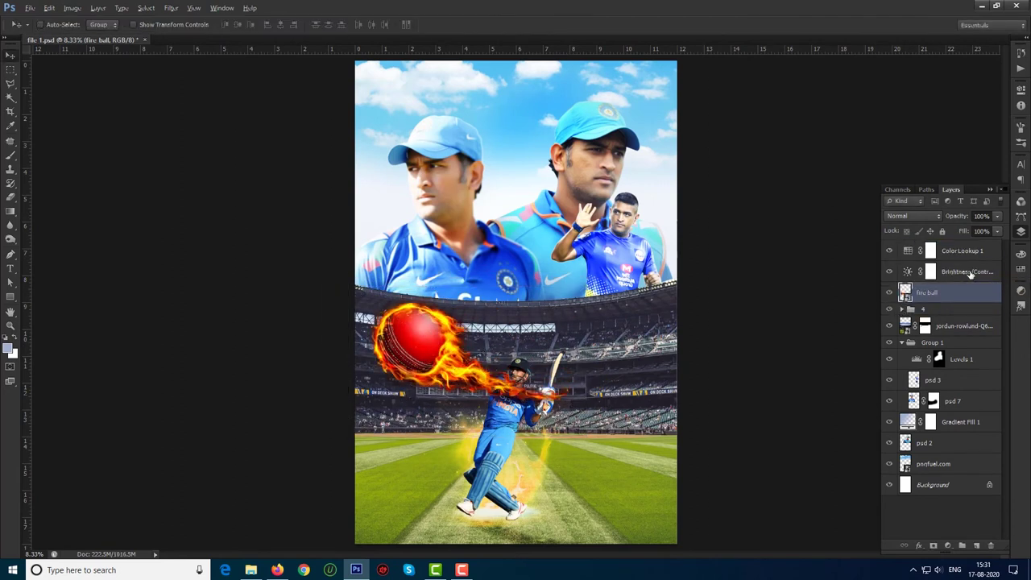
key(ctrl+j)
click(171, 8)
right_click(956, 292)
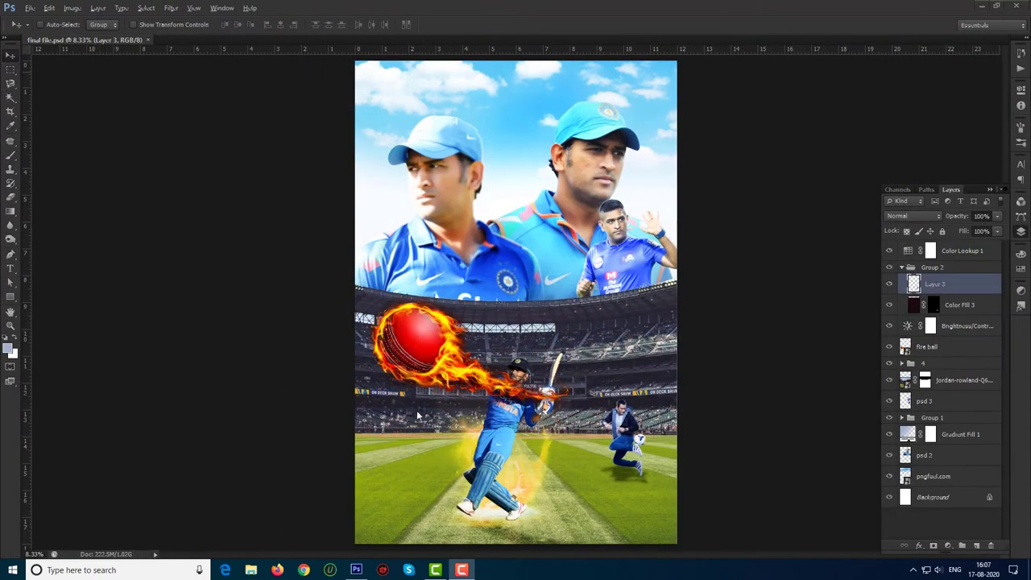
Step: Add an Exposure adjustment above Color Lookup 1 with exposure -0.55 and gamma 1.40
click(963, 251)
click(948, 546)
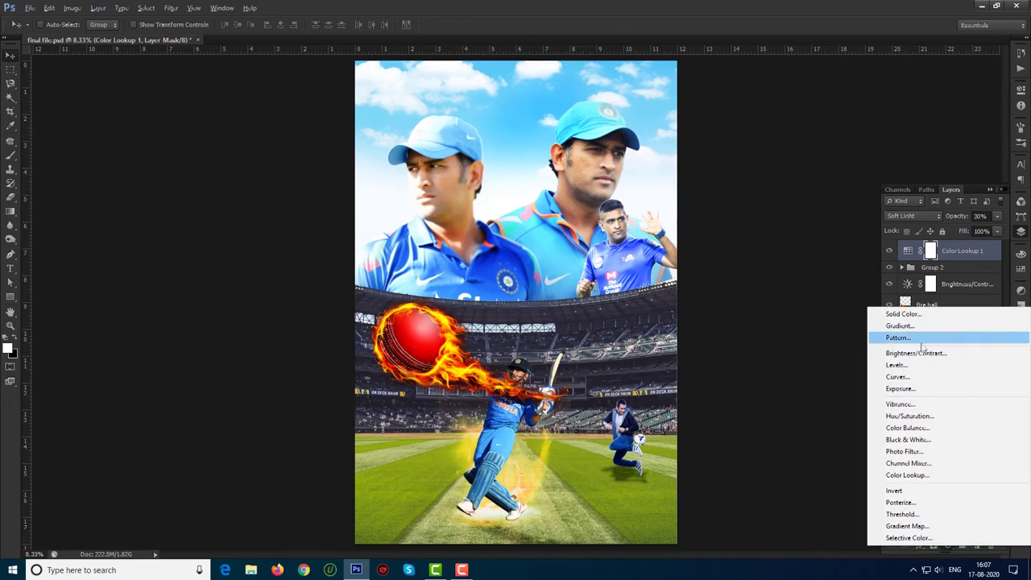
click(902, 387)
drag(930, 144, 924, 144)
drag(930, 190, 916, 191)
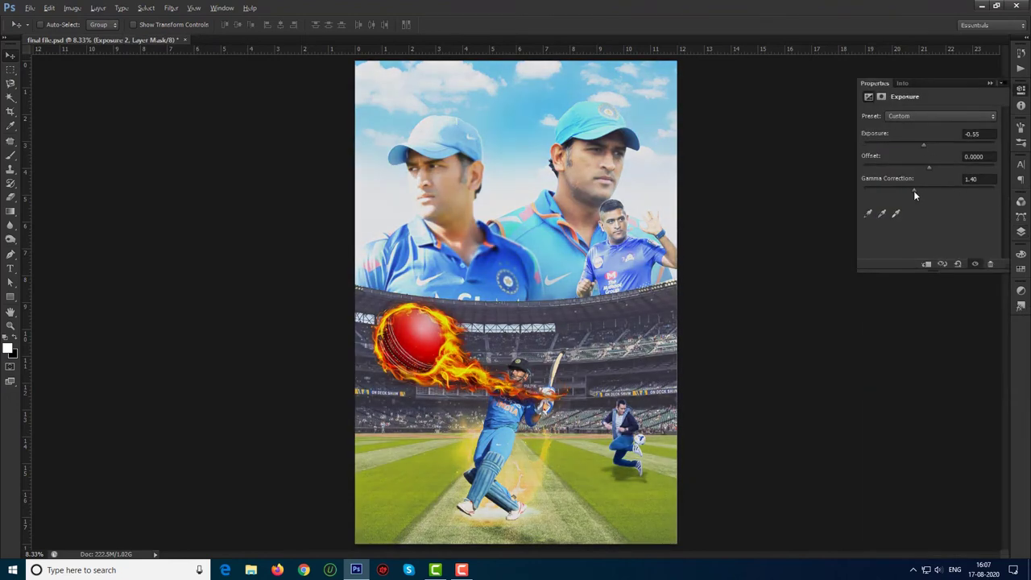
Step: Switch the Color Lookup 1 3DLUT to the EdgyAmber.3DL look
double_click(927, 247)
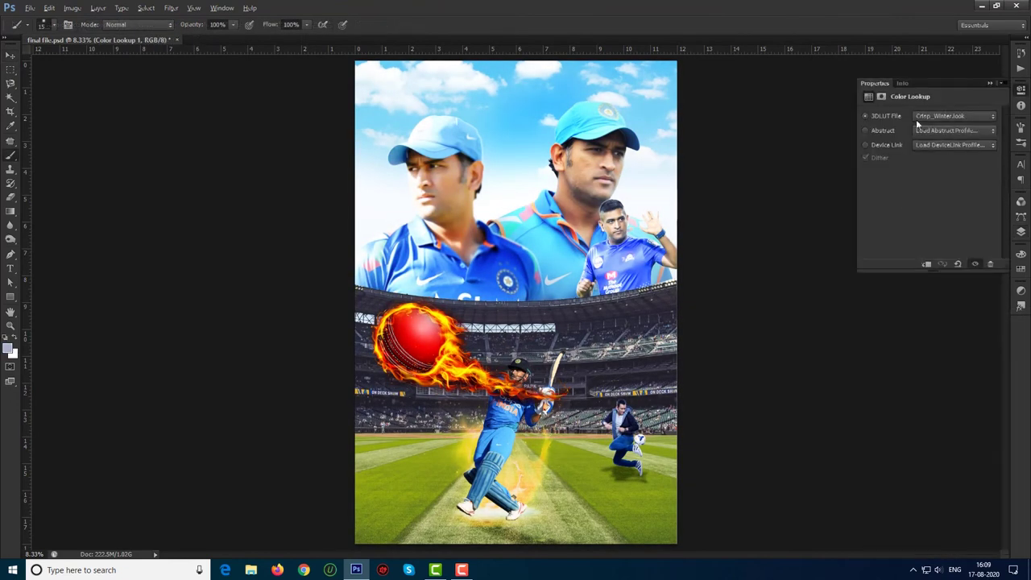
click(952, 116)
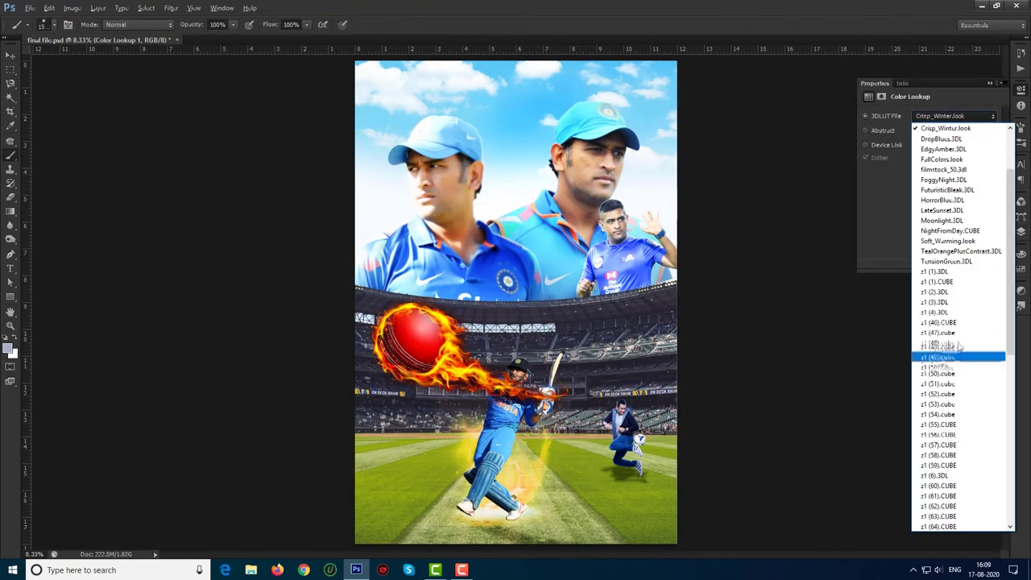
click(944, 149)
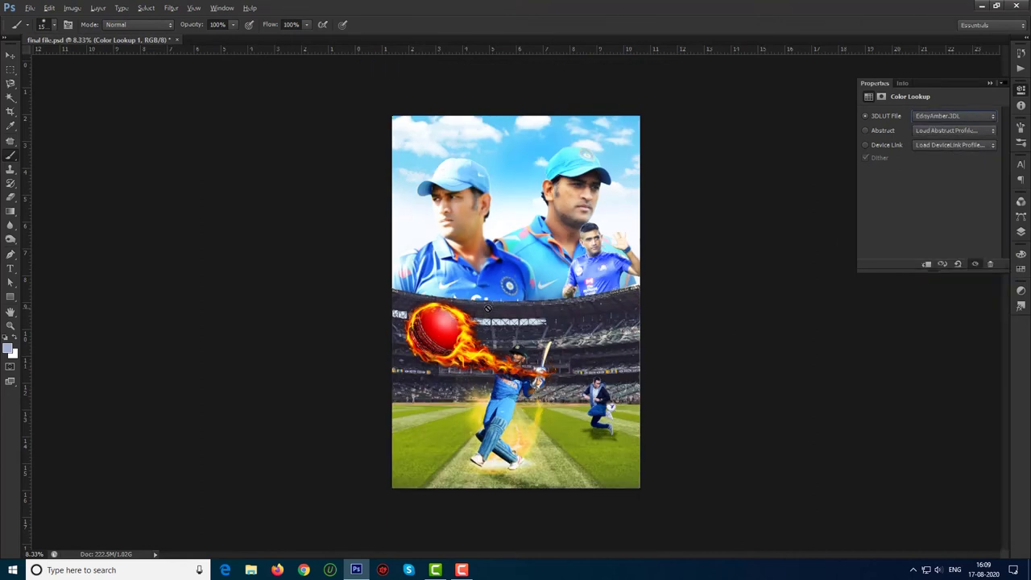
Step: Type the title words MS and DHONI side by side on the pitch
click(387, 447)
text(MS)
mouse_move(411, 439)
mouse_down()
mouse_move(411, 490)
mouse_move(582, 482)
mouse_move(550, 471)
mouse_up()
key(t)
double_click(578, 481)
text(DHONI)
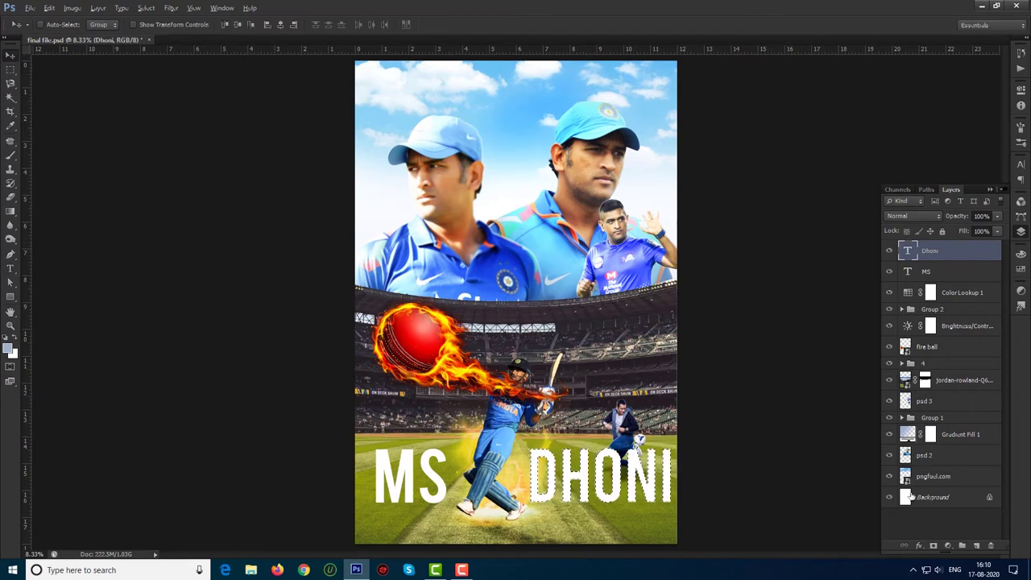
Step: Add a Color Fill layer and distort the mirrored DHONI reflection into perspective
click(948, 545)
click(932, 316)
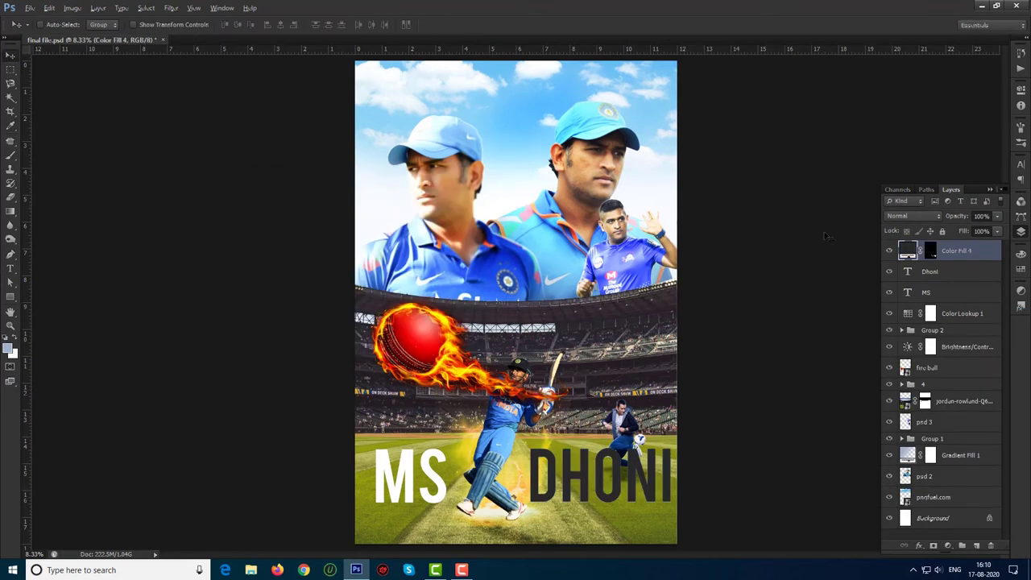
key(ctrl+t)
right_click(602, 277)
click(627, 432)
right_click(619, 498)
click(645, 394)
drag(674, 522, 687, 534)
key(Return)
Step: Blend the DHONI fill as Overlay, filter it, and move Color Fill 4 below the Dhoni layer
click(913, 216)
click(913, 366)
click(171, 7)
click(338, 198)
click(481, 218)
click(171, 226)
drag(956, 250, 952, 278)
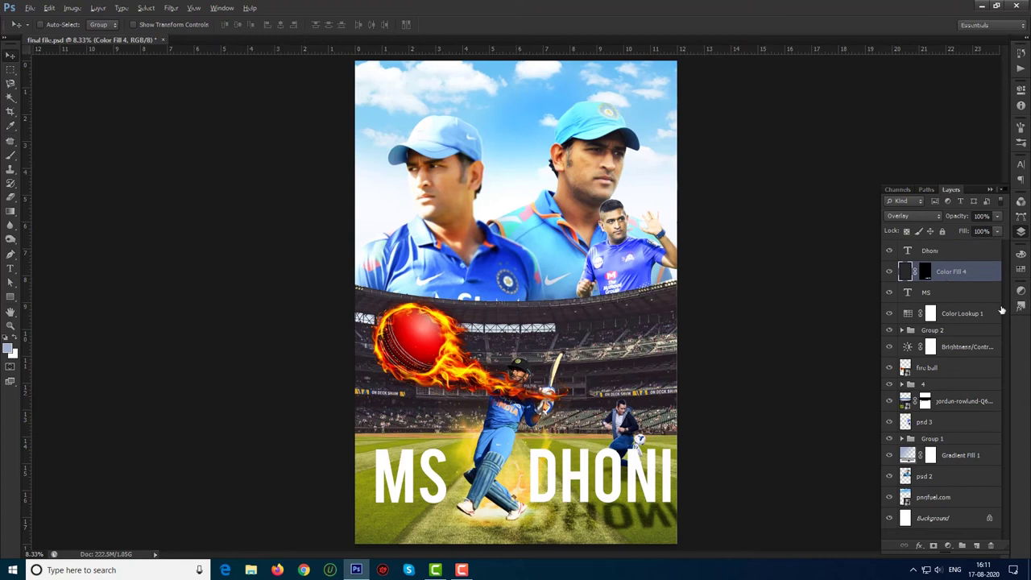
Step: Group the Dhoni text with its fill and name the group 'dhoni'
shift+click(930, 251)
key(ctrl+g)
double_click(930, 246)
text(dhoni)
Step: Add a black Color Fill for MS, position its mirrored reflection, and blend it Overlay at 60%
click(927, 263)
click(948, 546)
click(894, 311)
click(437, 185)
key(ctrl+t)
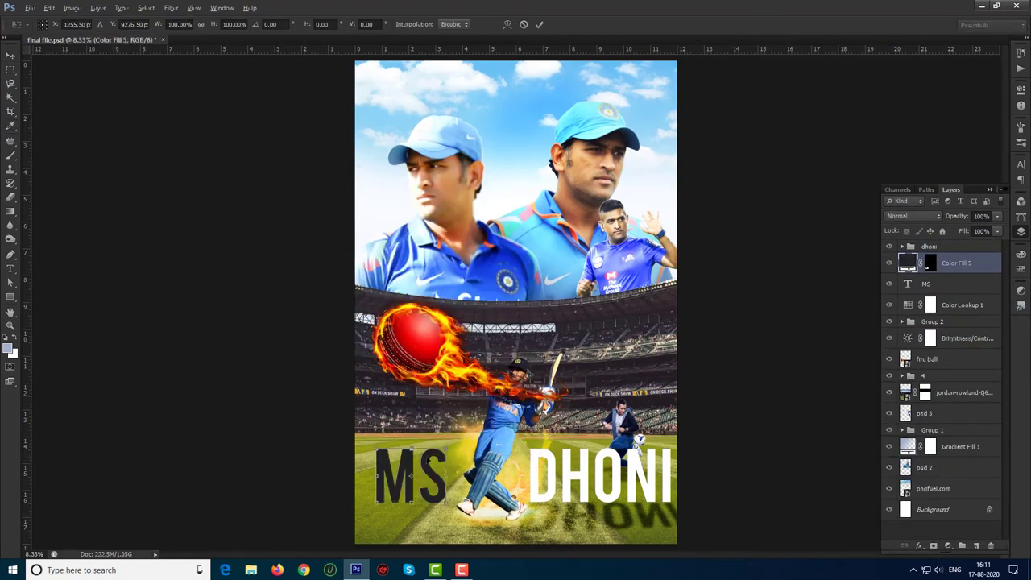
drag(427, 475, 453, 547)
key(Return)
click(912, 216)
click(913, 354)
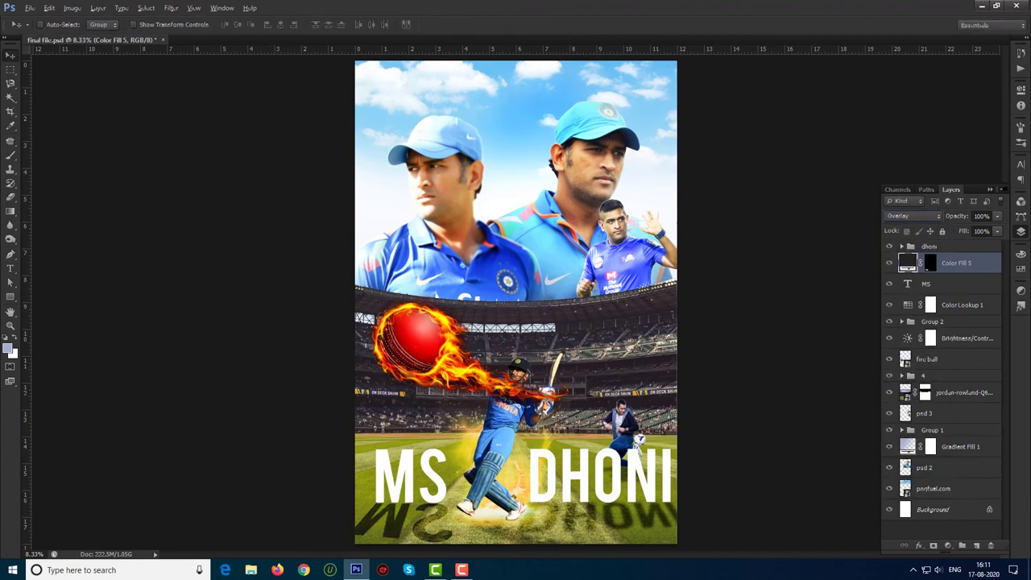
text(60)
key(Return)
Step: Group the MS text with its fill and inspect the dhoni group's text and Color Fill 4 layers
click(171, 8)
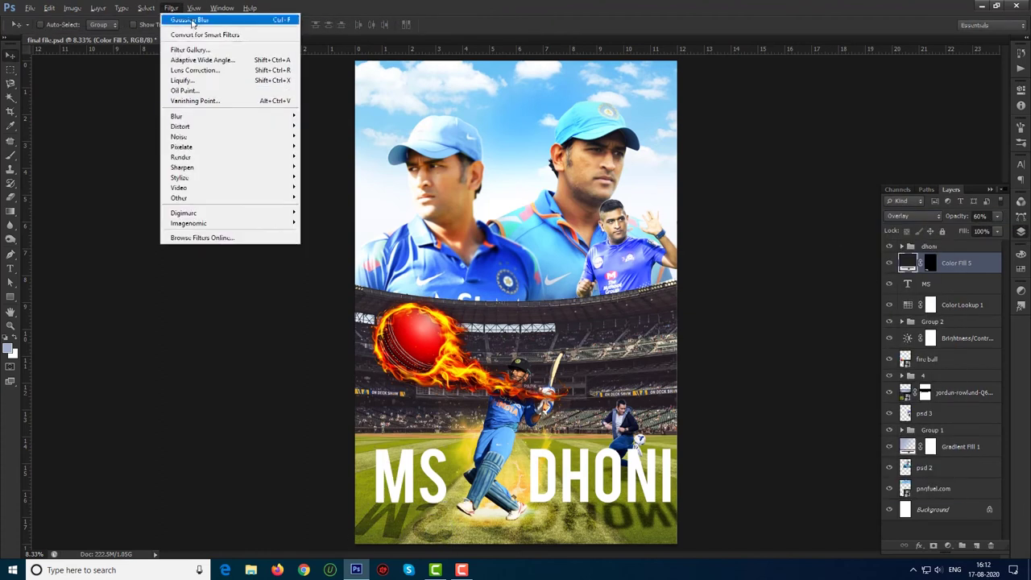
shift+click(926, 283)
key(ctrl+g)
click(902, 246)
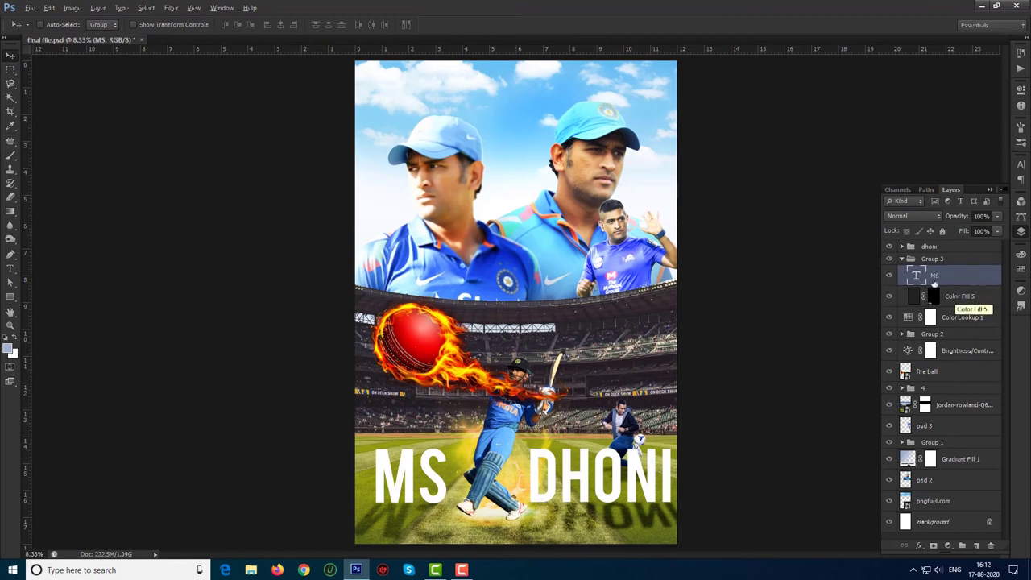
click(938, 264)
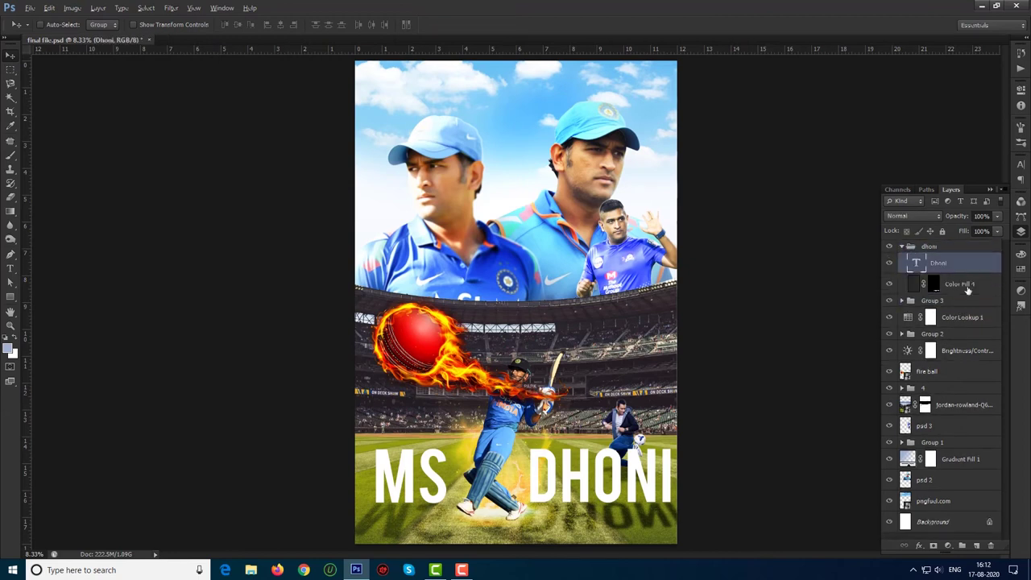
click(965, 287)
Step: Add a radial Gradient Fill layer for the warm yellow glow
click(901, 246)
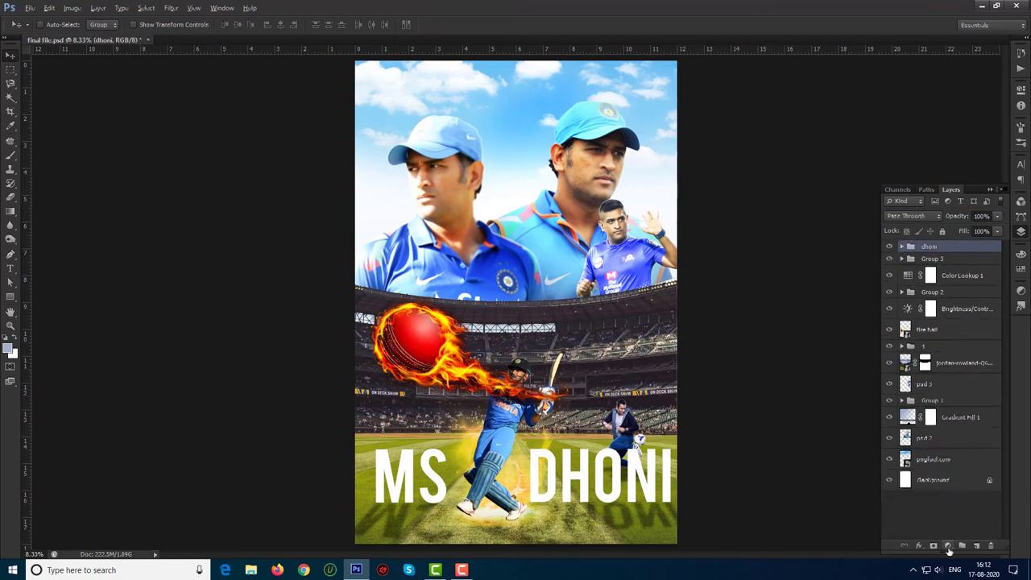
click(947, 546)
click(906, 329)
click(156, 198)
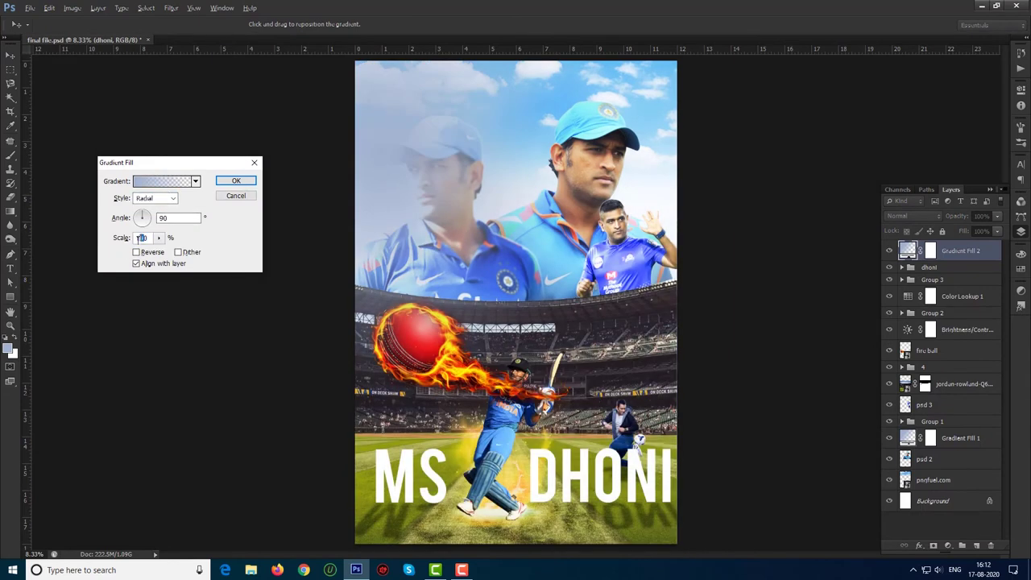
key(Return)
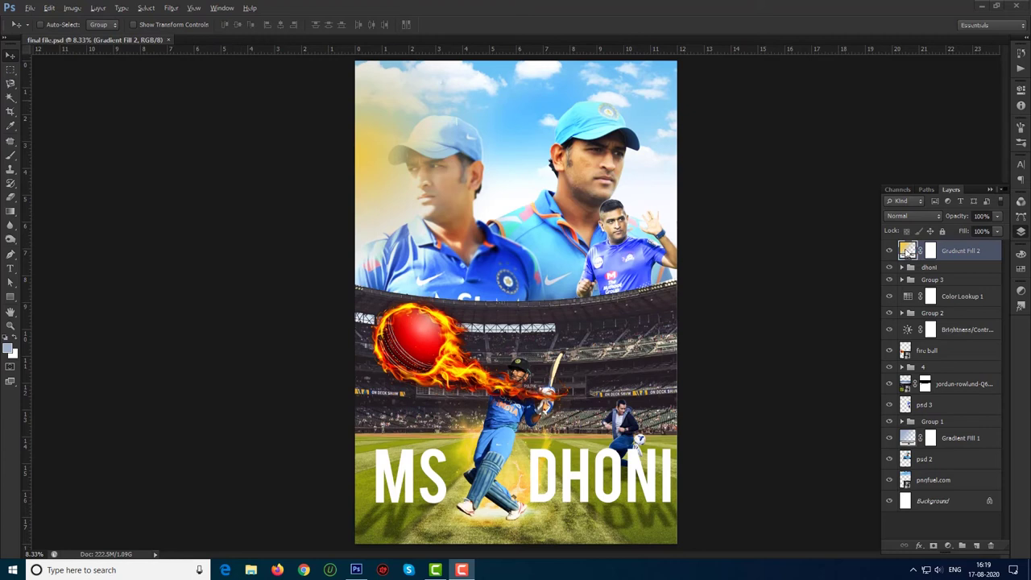
Step: Move the Gradient Fill 2 glow higher up the poster and set its scale to 80%
double_click(908, 251)
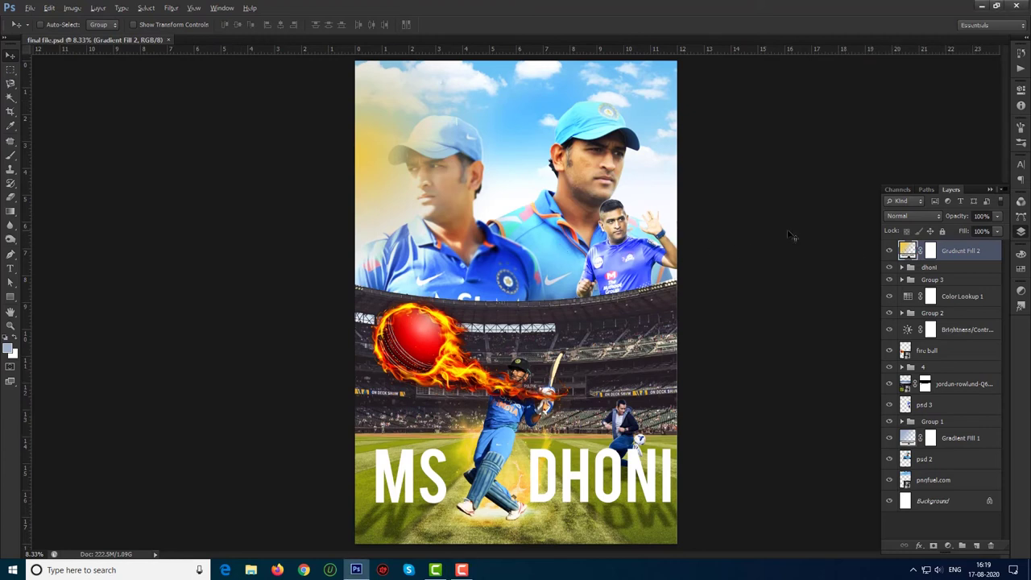
double_click(908, 251)
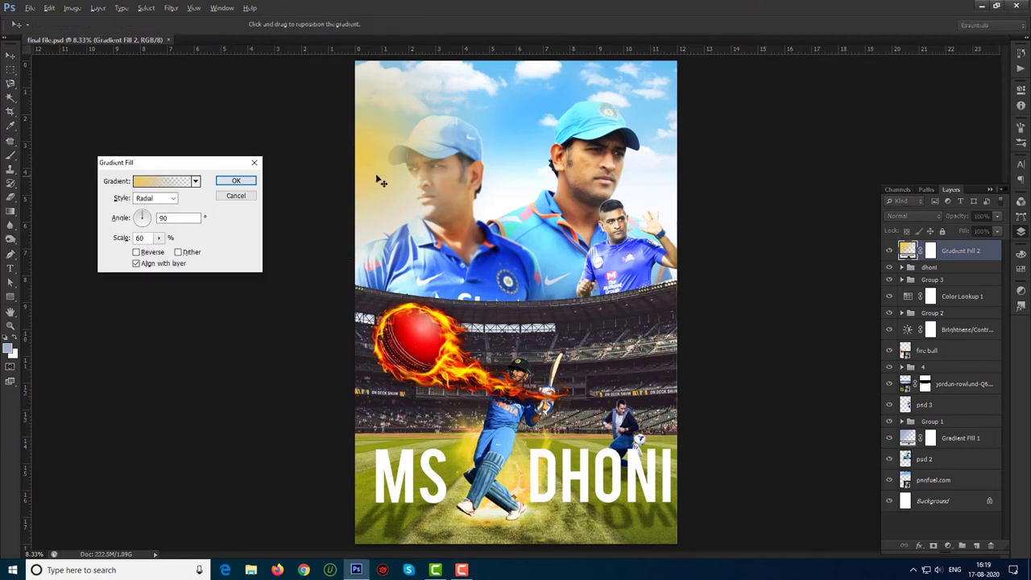
drag(375, 159, 380, 131)
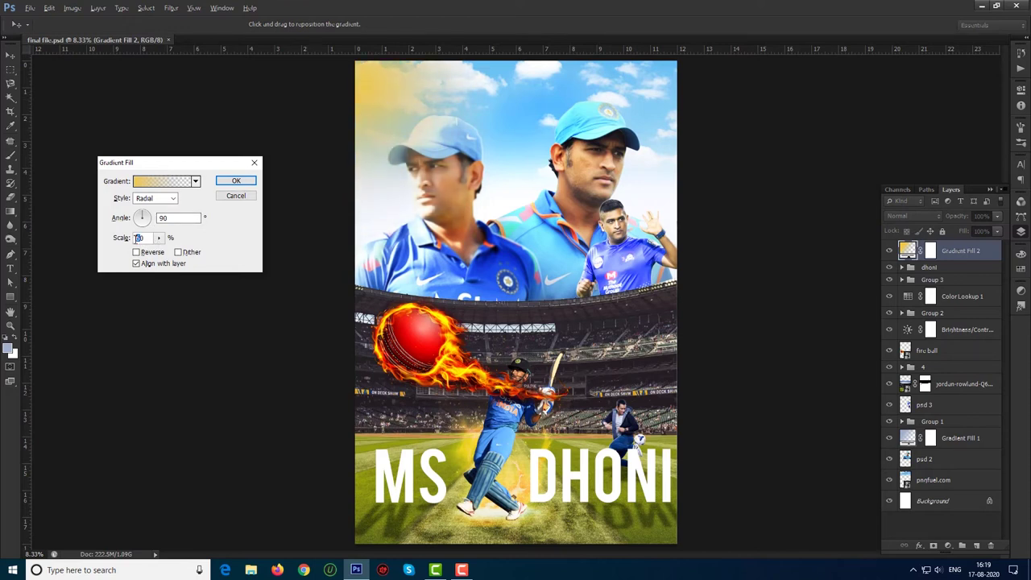
text(80)
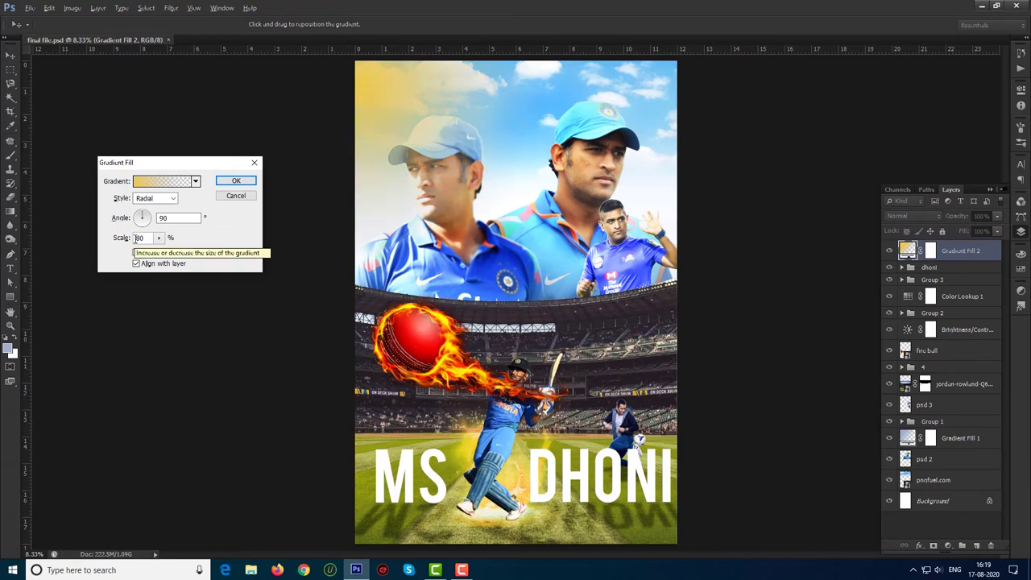
click(235, 181)
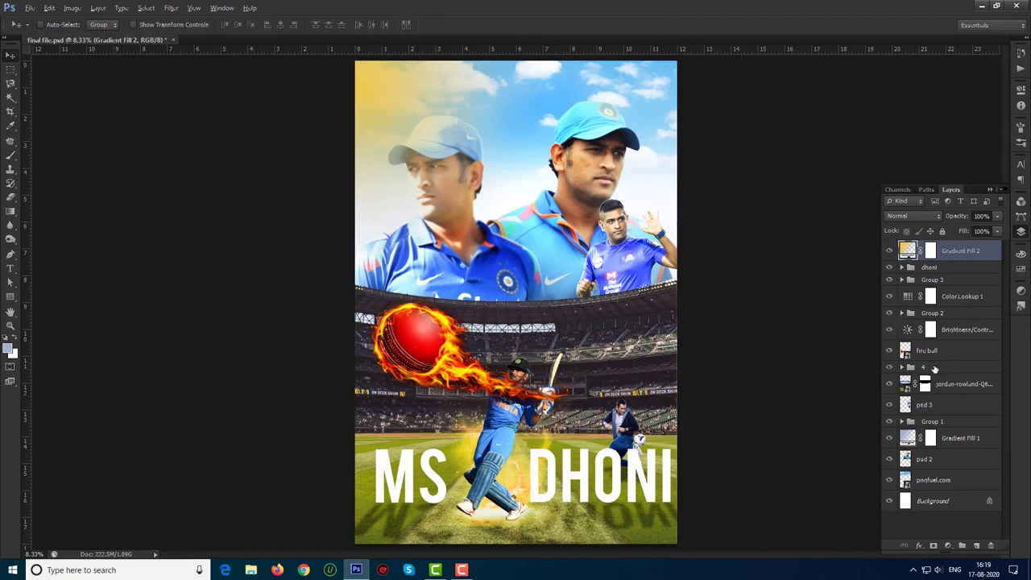
Step: Compare with the small waving Dhoni hidden, then create a new empty layer above Group 1
click(890, 406)
click(889, 406)
click(949, 407)
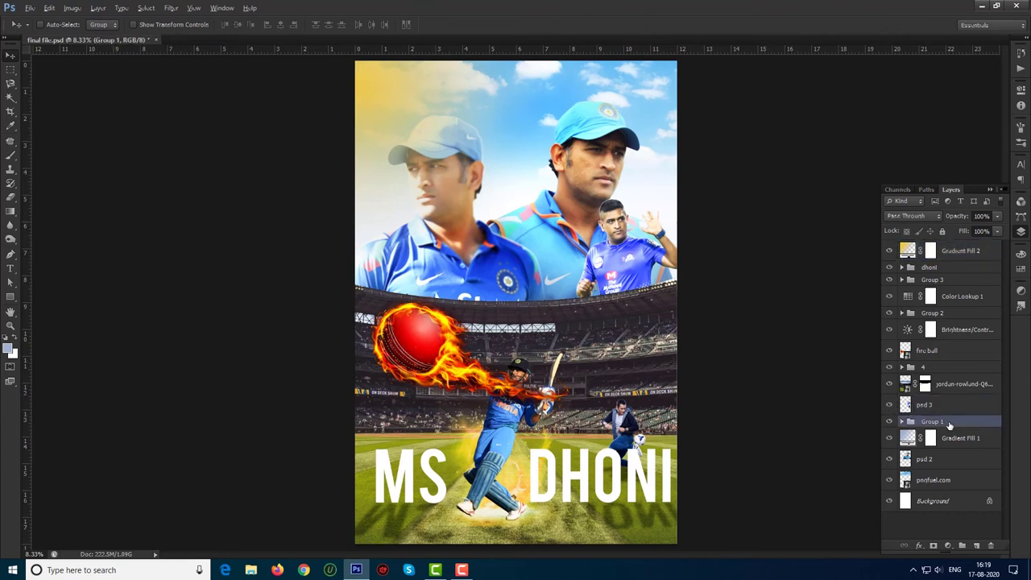
key(ctrl+shift+n)
key(Return)
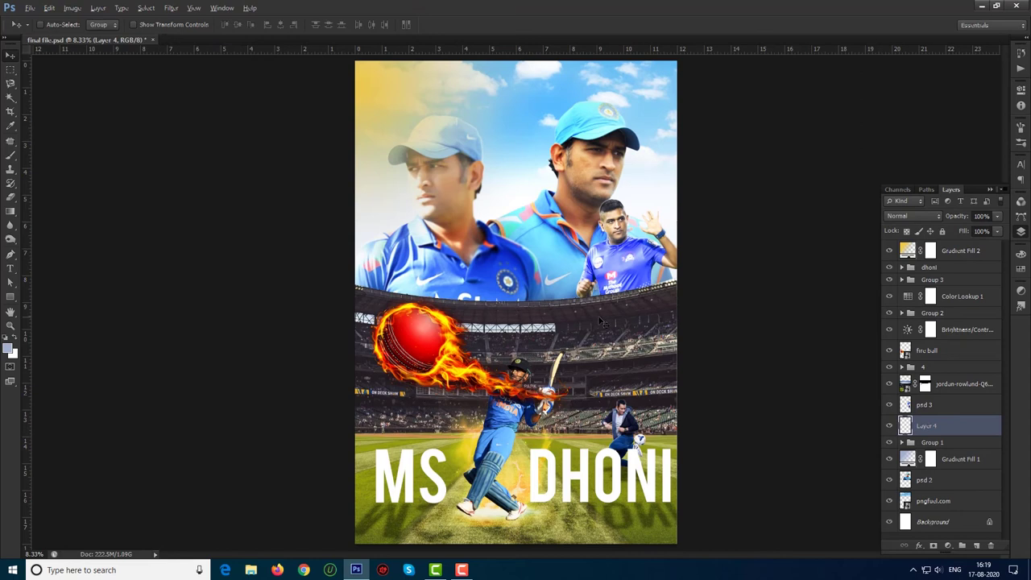
Step: Draw a Polygonal Lasso selection by the shoulder and paint inside it, finishing in white
key(l)
key(shift+l)
key(shift+l)
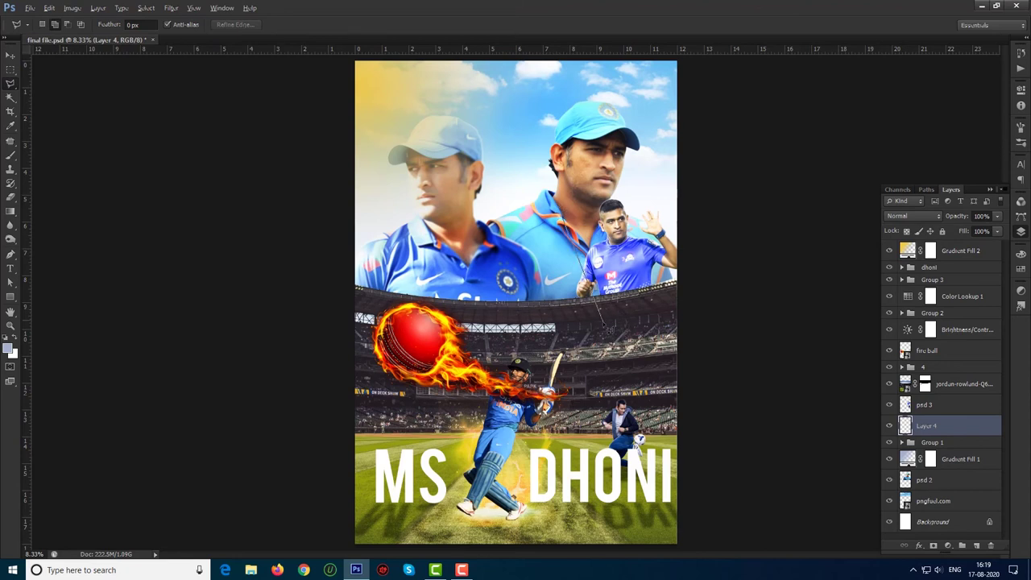
click(606, 332)
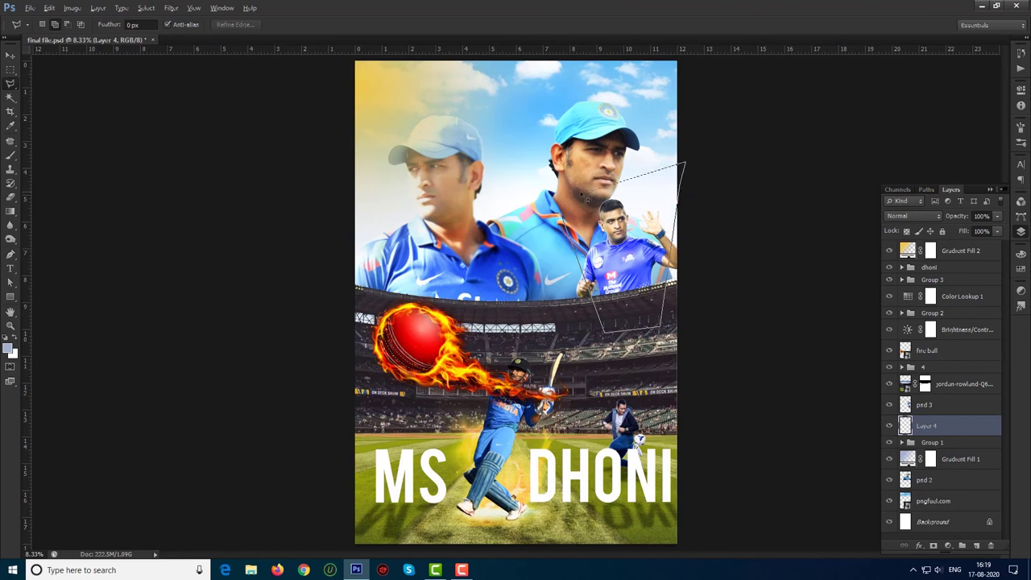
click(564, 218)
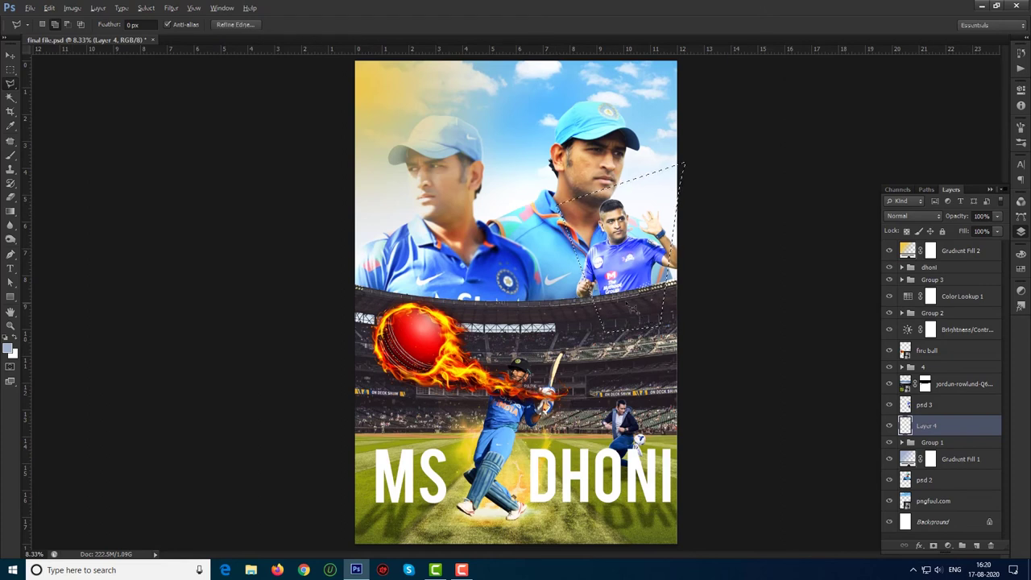
key(b)
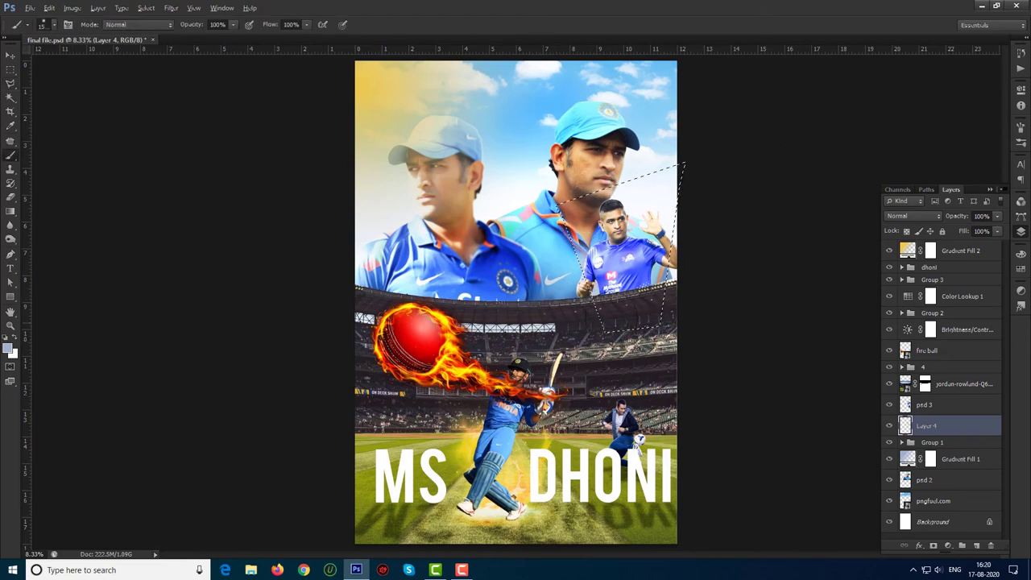
drag(592, 222, 596, 274)
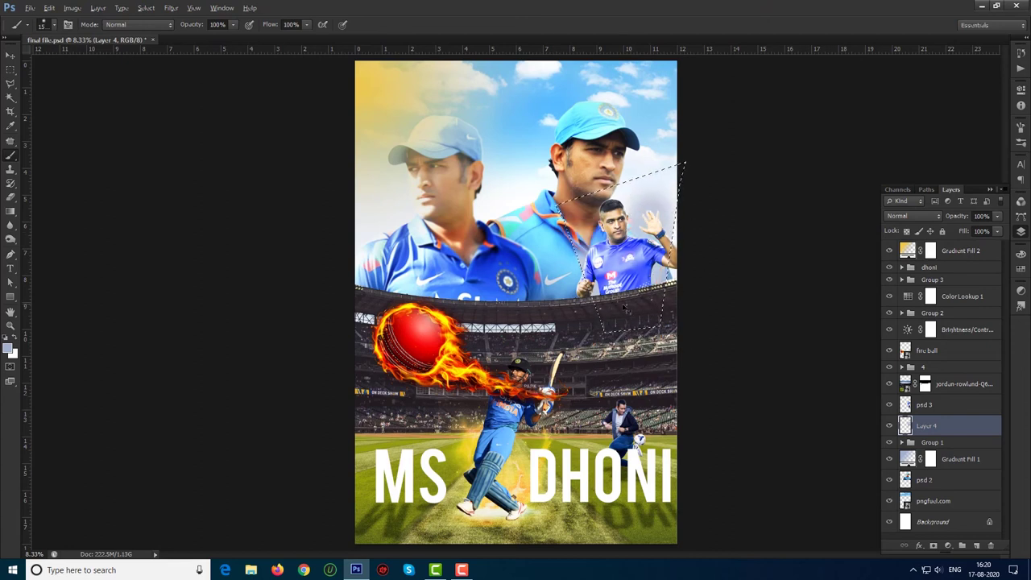
click(17, 346)
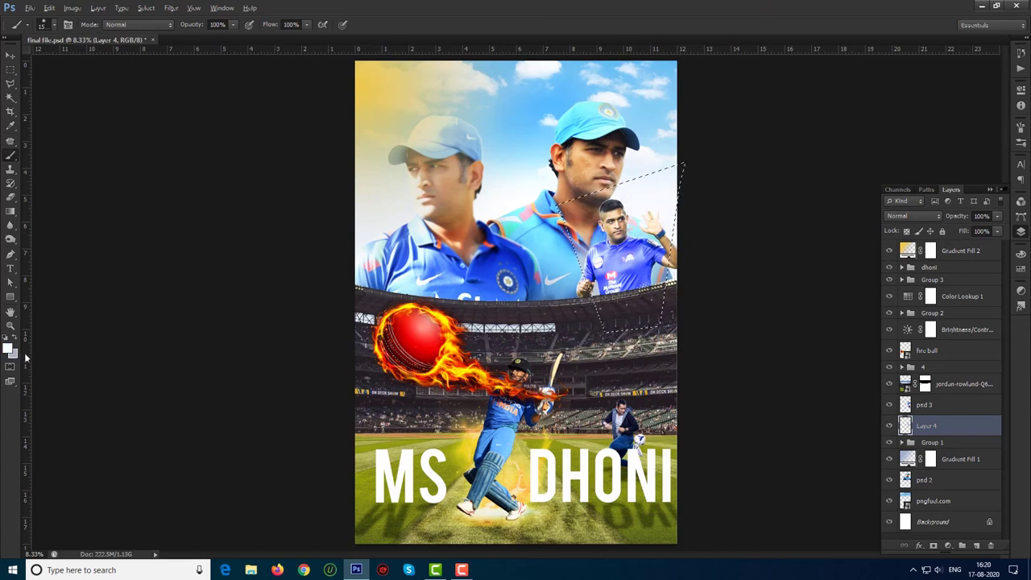
drag(556, 231, 582, 297)
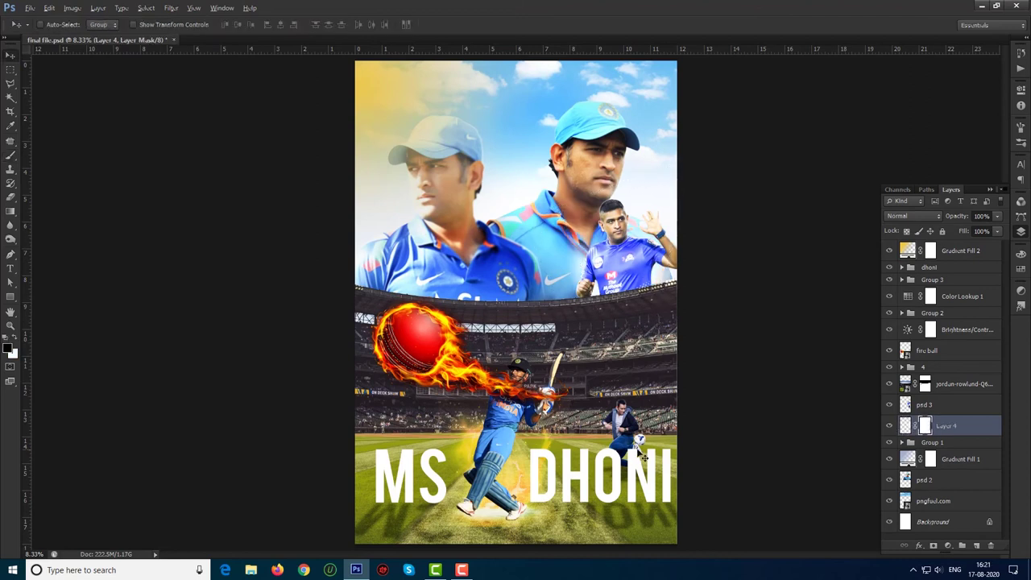
Step: Delete Layer 4, zoom in, and ready the psd 3 layer for retouching with a small brush
key(Delete)
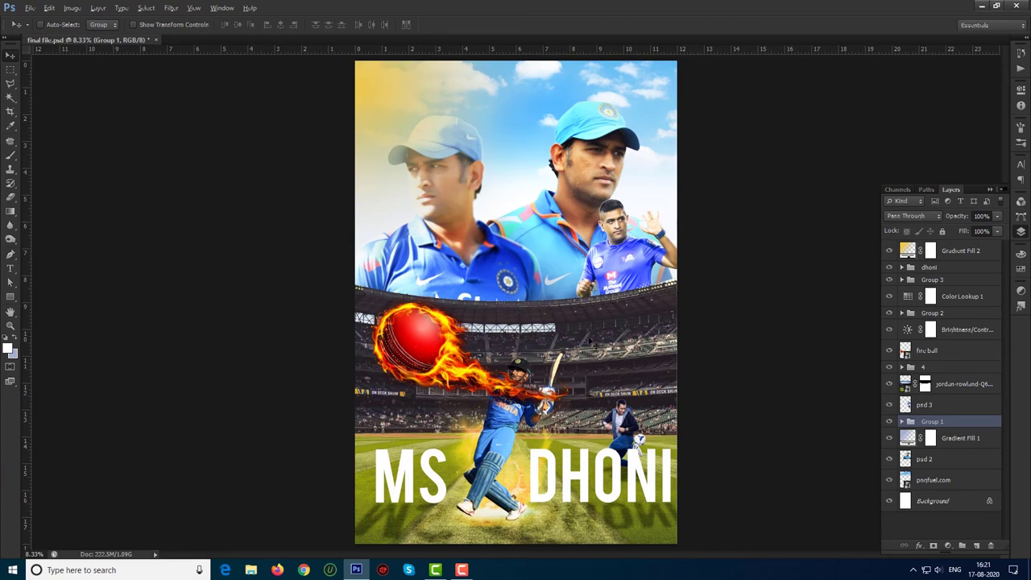
key(ctrl+plus)
key(ctrl+plus)
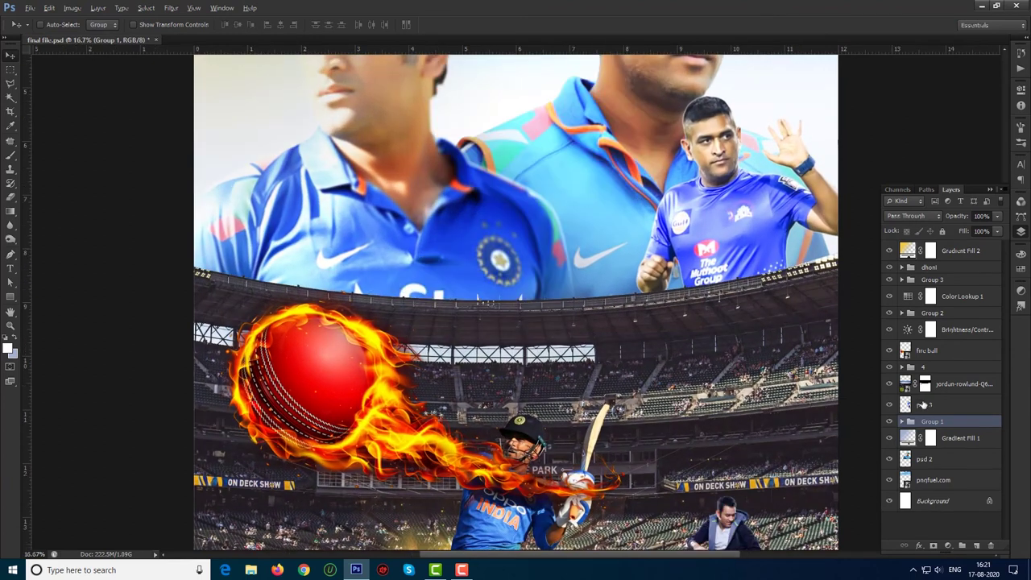
click(906, 406)
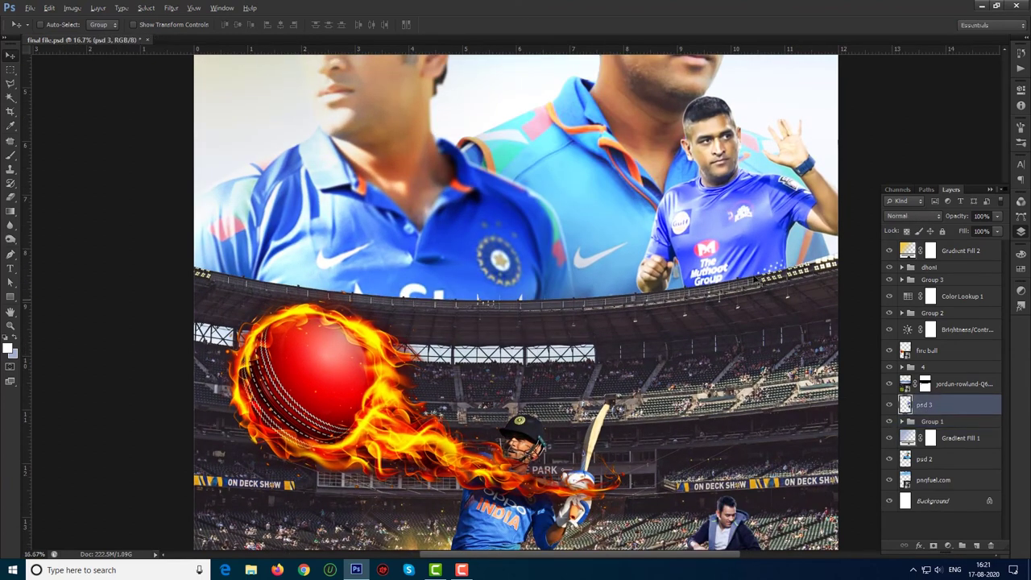
key(b)
key(bracketleft)
key(bracketleft)
key(bracketleft)
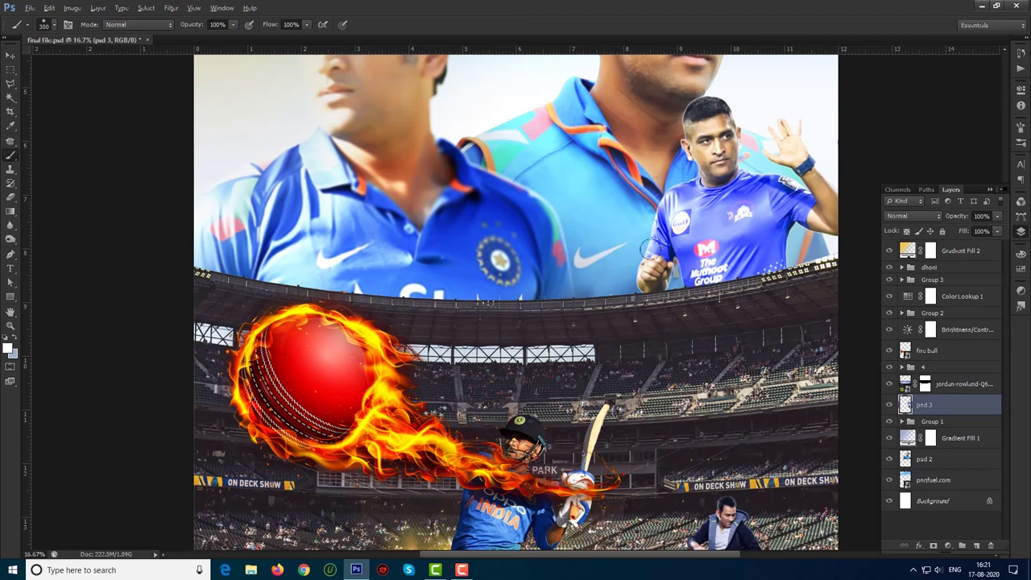
click(11, 227)
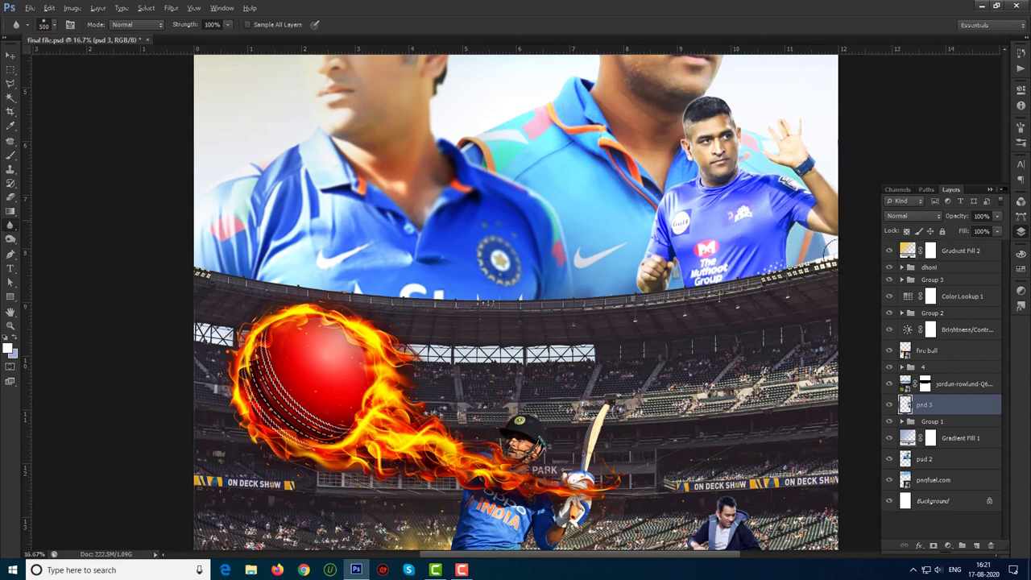
Step: Blur the small Dhoni's collar, neck and head edges, then add a layer mask to psd 3
key(v)
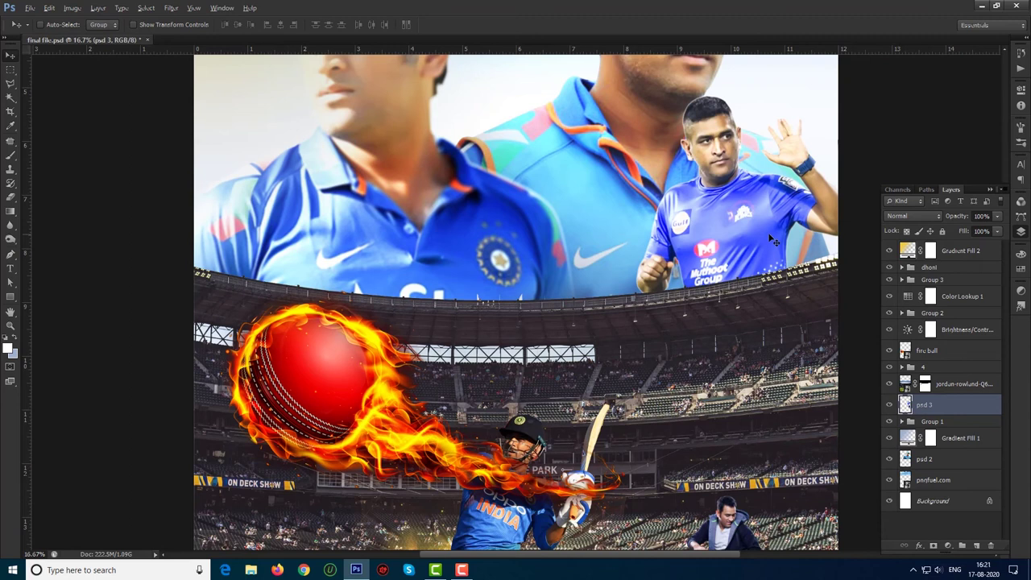
drag(770, 239, 769, 237)
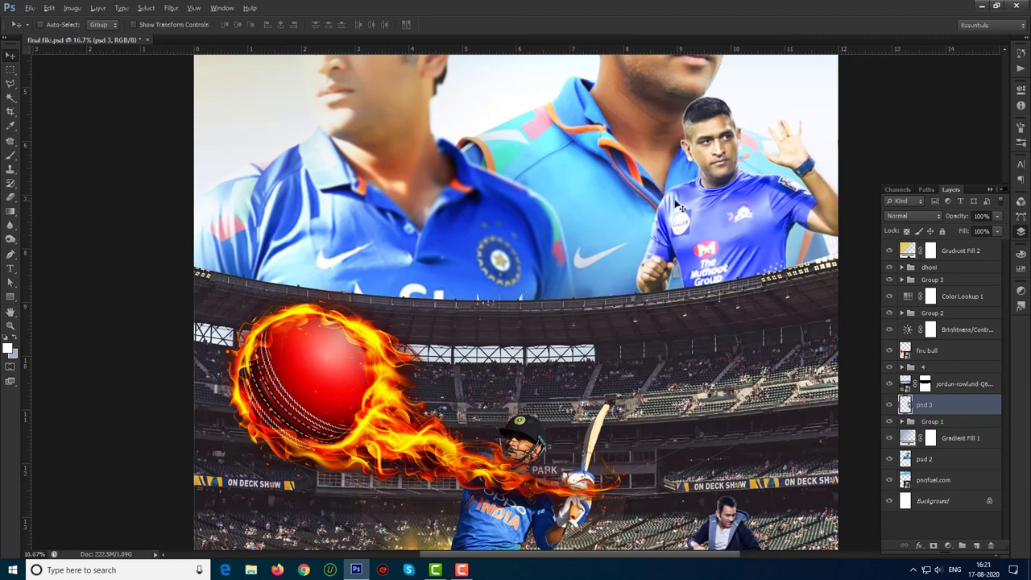
key(b)
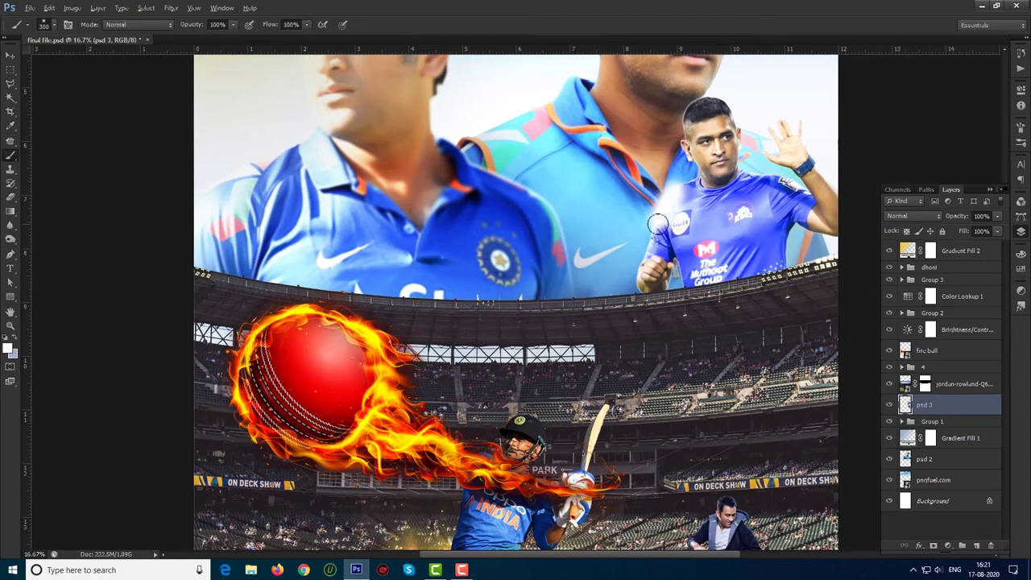
click(11, 225)
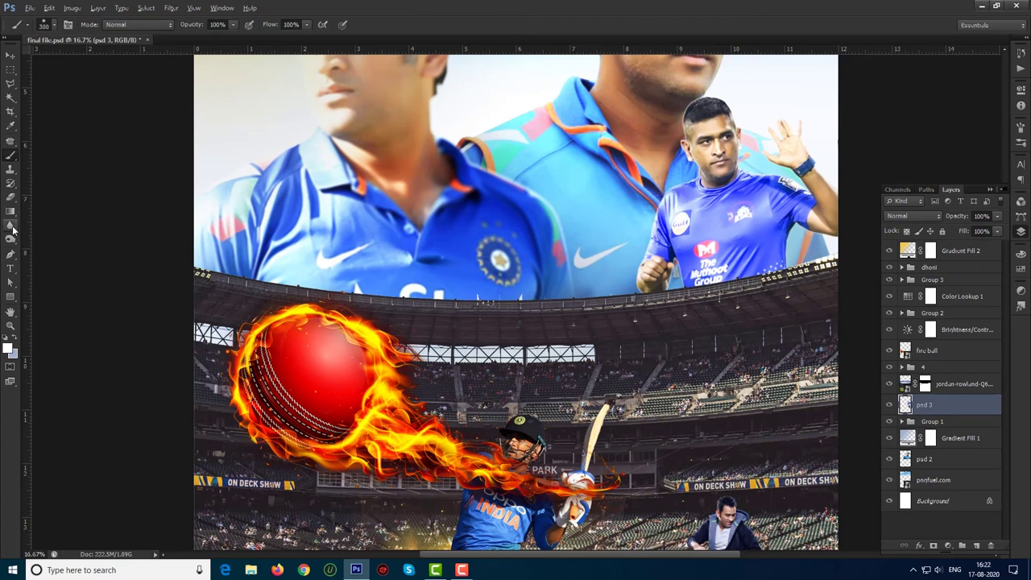
drag(670, 218, 685, 182)
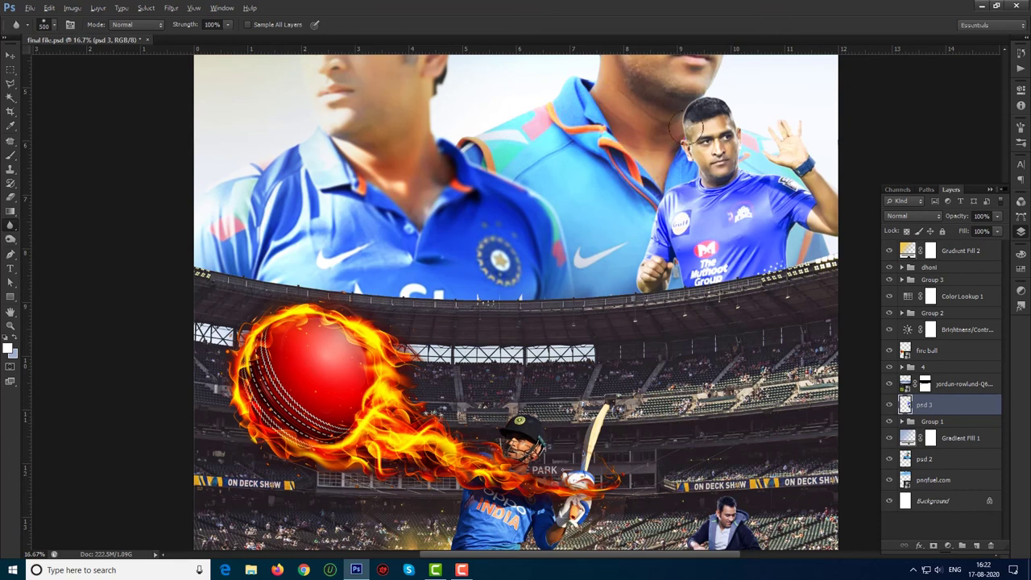
mouse_move(701, 82)
mouse_down()
mouse_move(687, 95)
mouse_move(709, 85)
mouse_up()
click(932, 547)
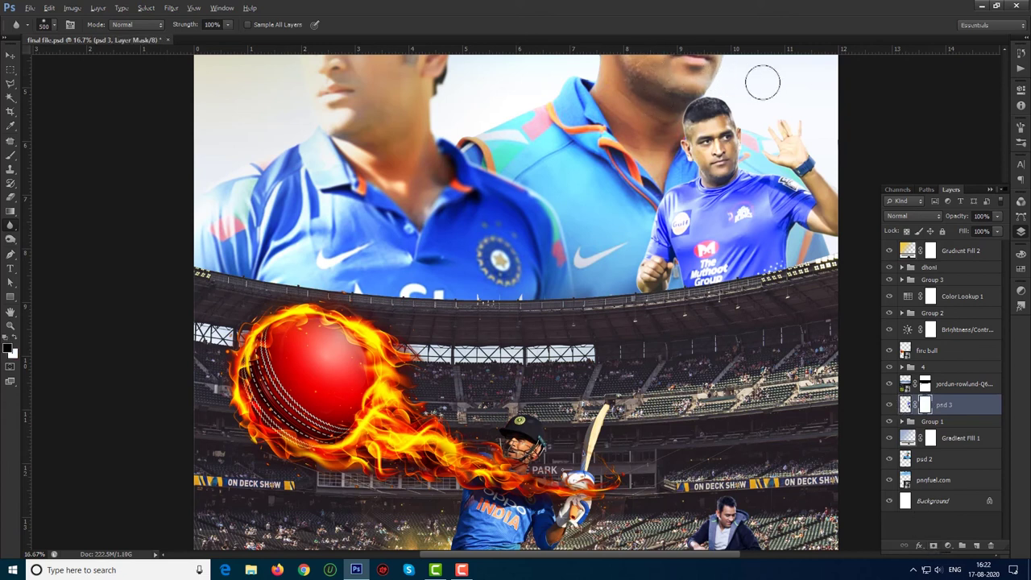
scroll(592, 327, down, 1)
scroll(592, 327, down, 1)
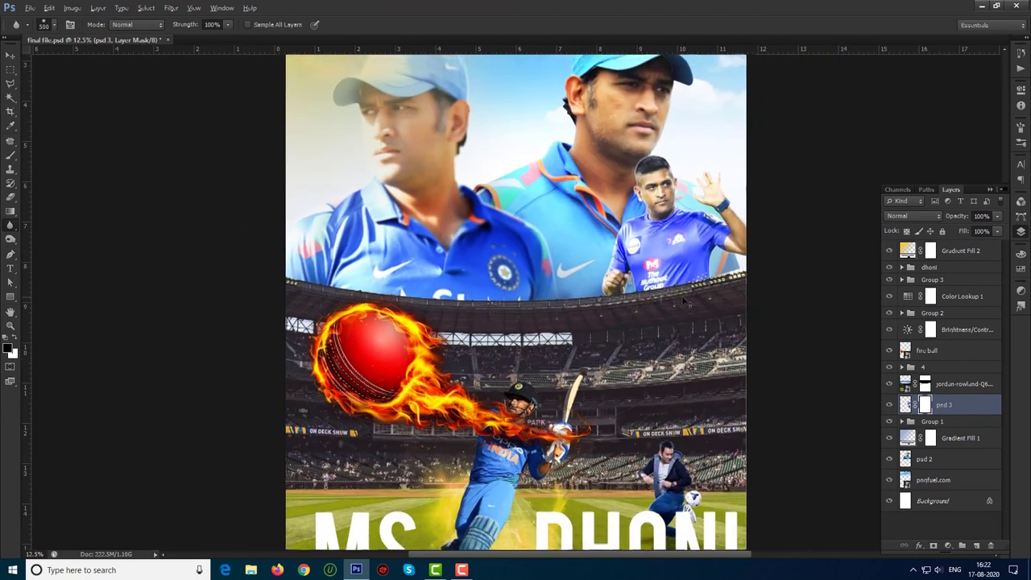
scroll(592, 327, down, 1)
scroll(555, 370, up, 1)
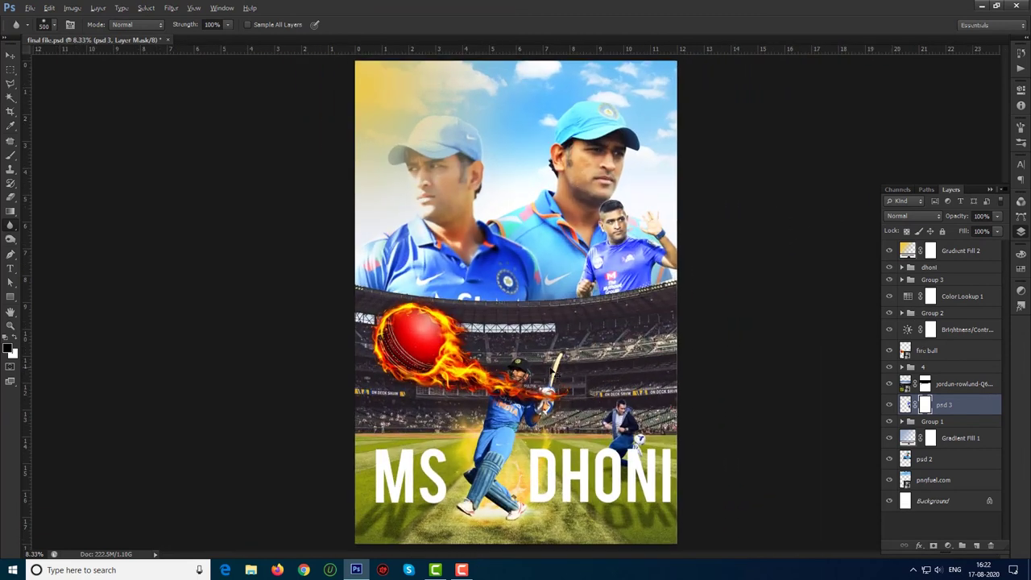